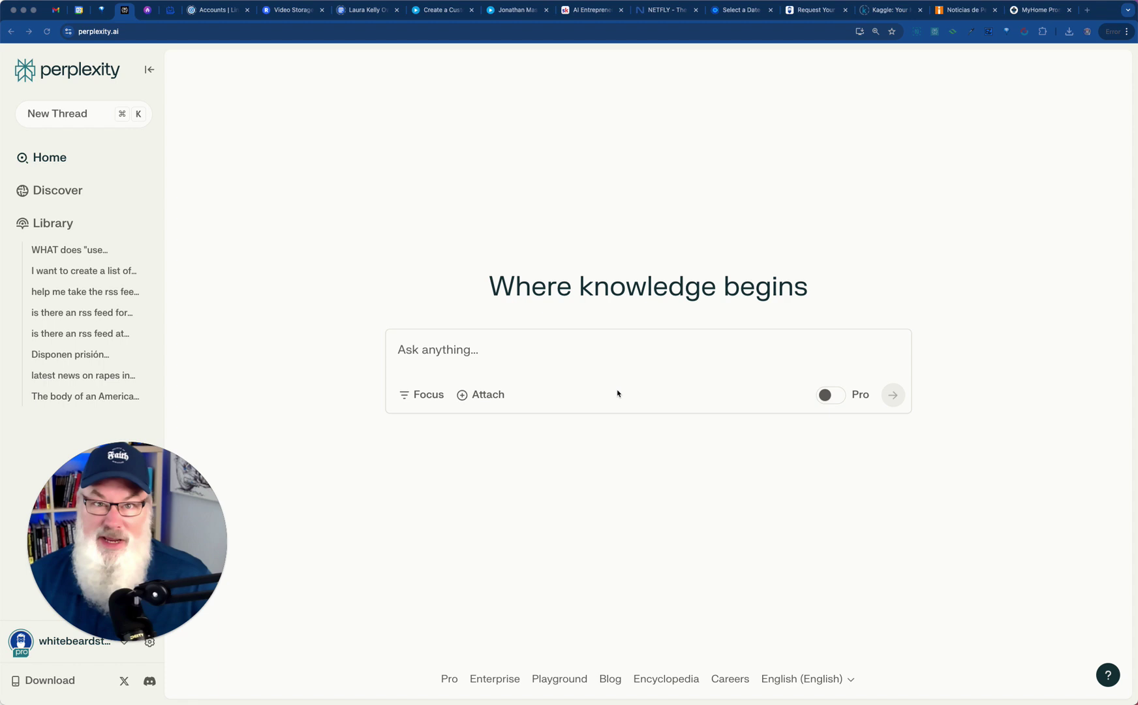
Ask Perplexity 'tell me about the ai4 2024 conference in las vegas'
{"action": "left_click", "coordinate": [576, 353]}
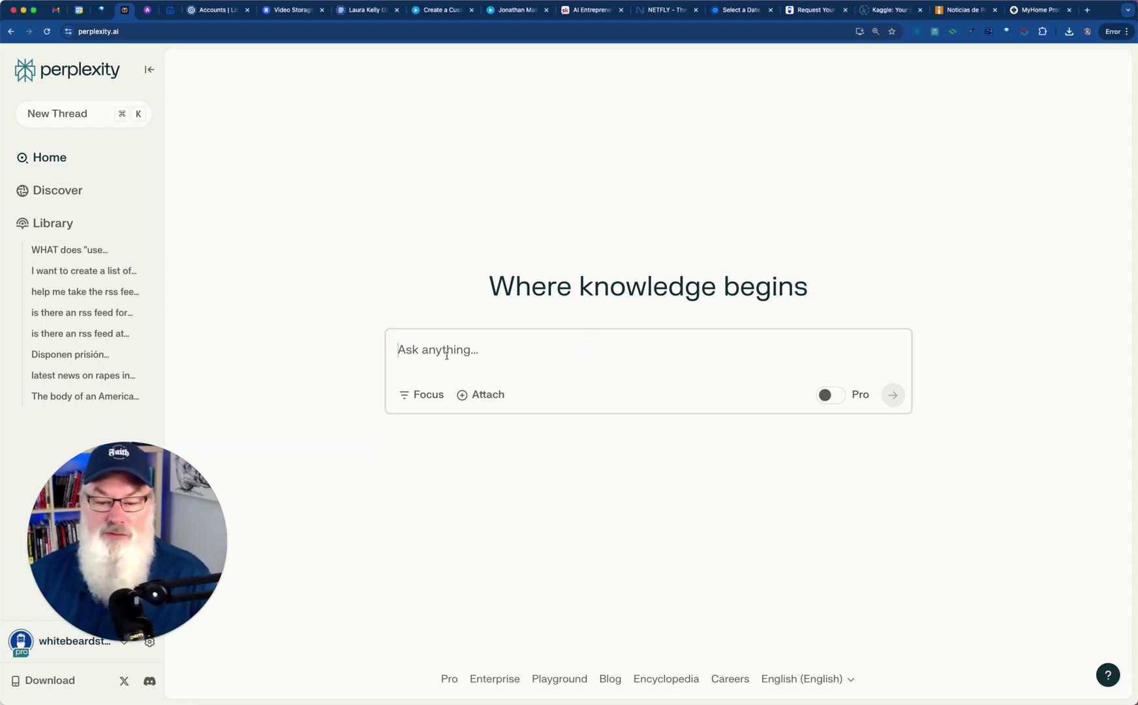
{"action": "left_click", "coordinate": [447, 353]}
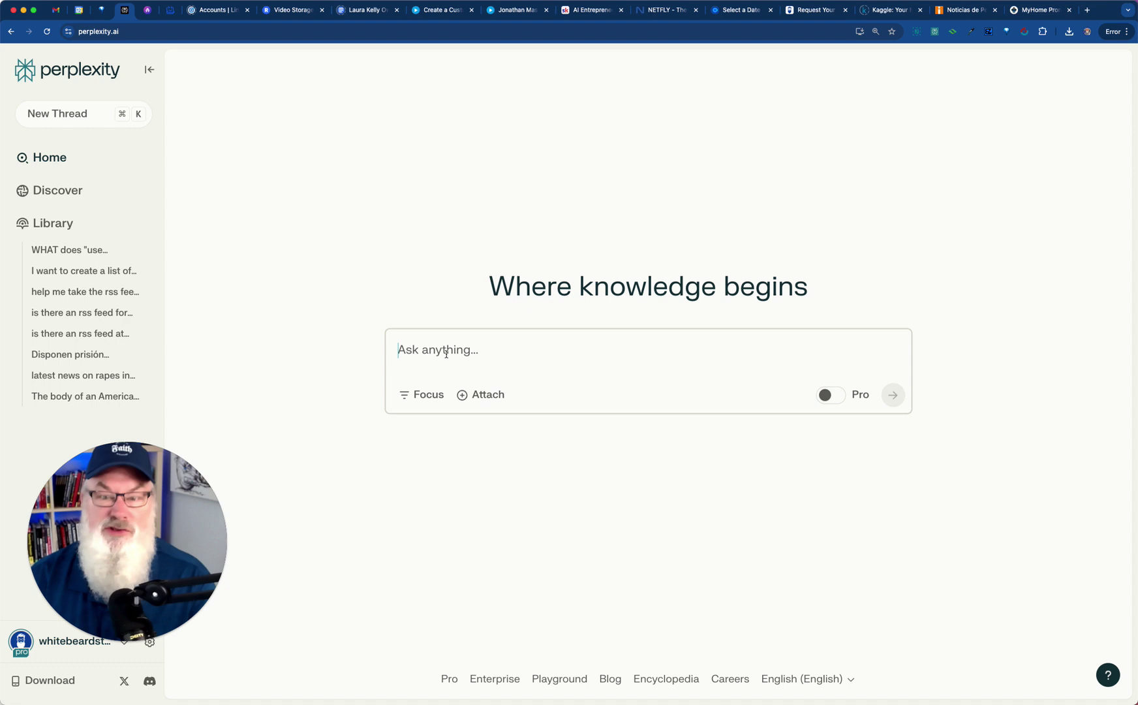
{"action": "type", "text": "tell me ab"}
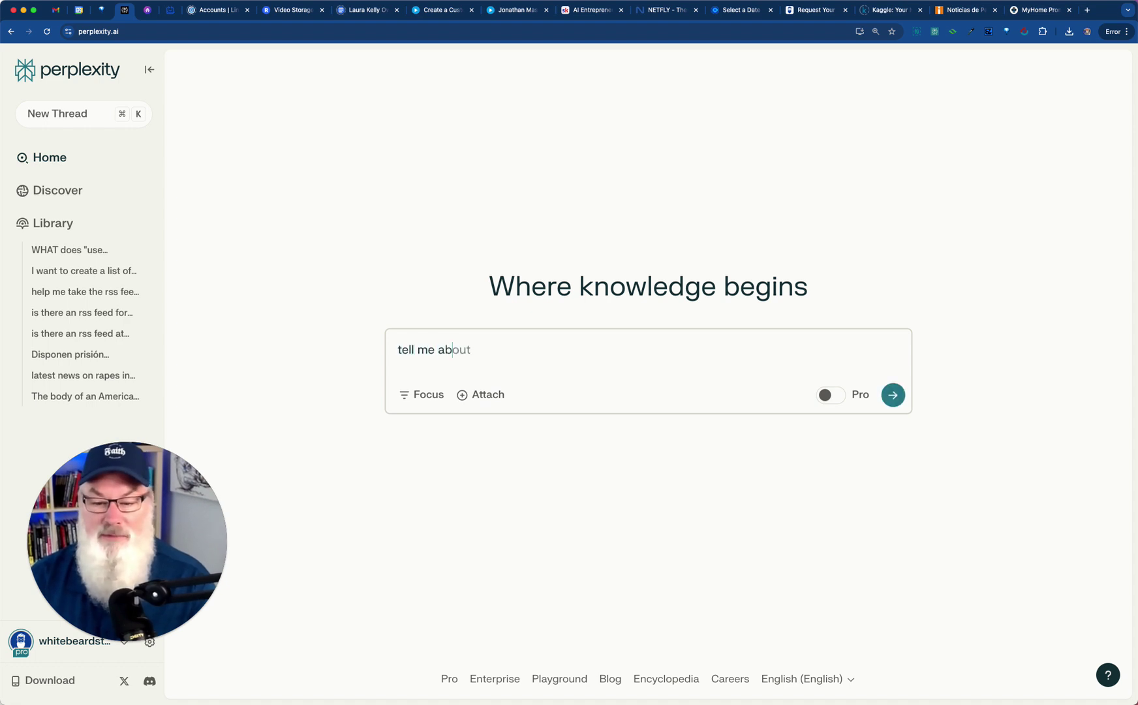
{"action": "type", "text": "out the ai4"}
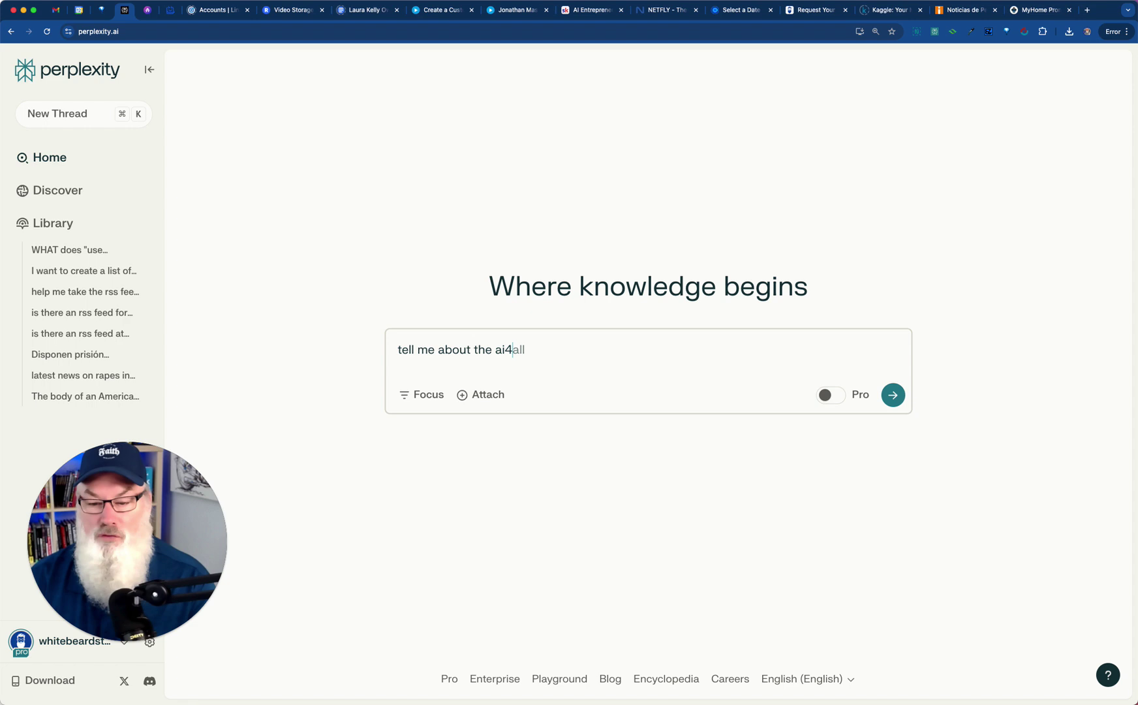
{"action": "type", "text": " 2024 "}
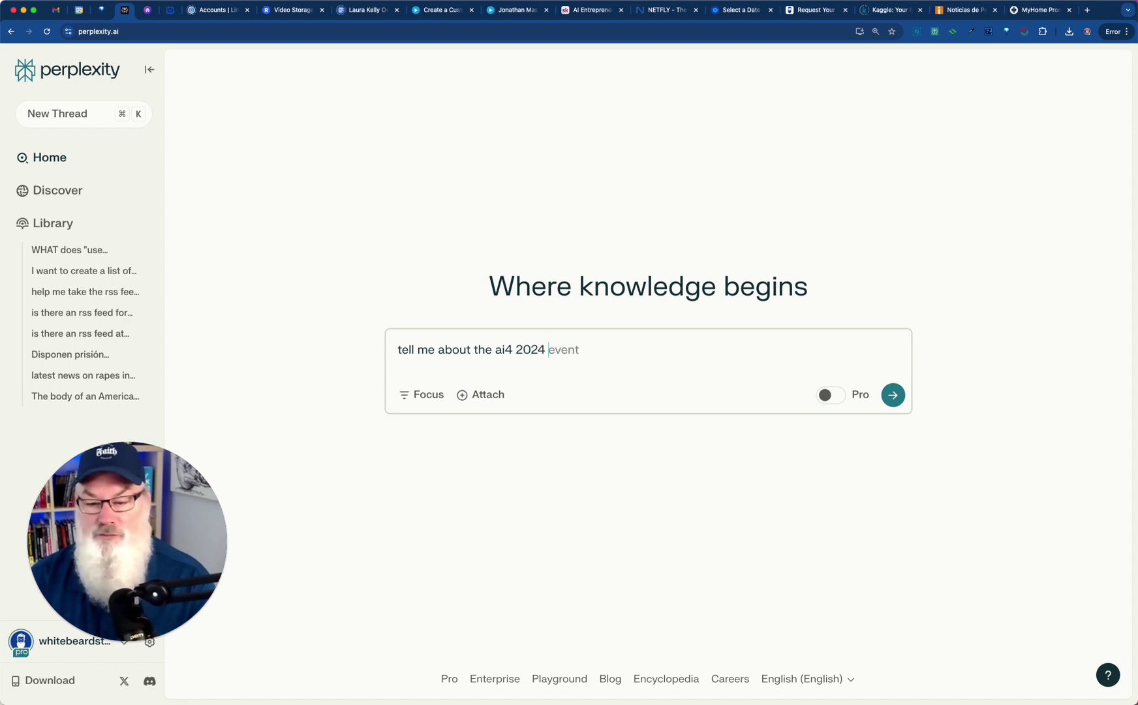
{"action": "type", "text": "conference  "}
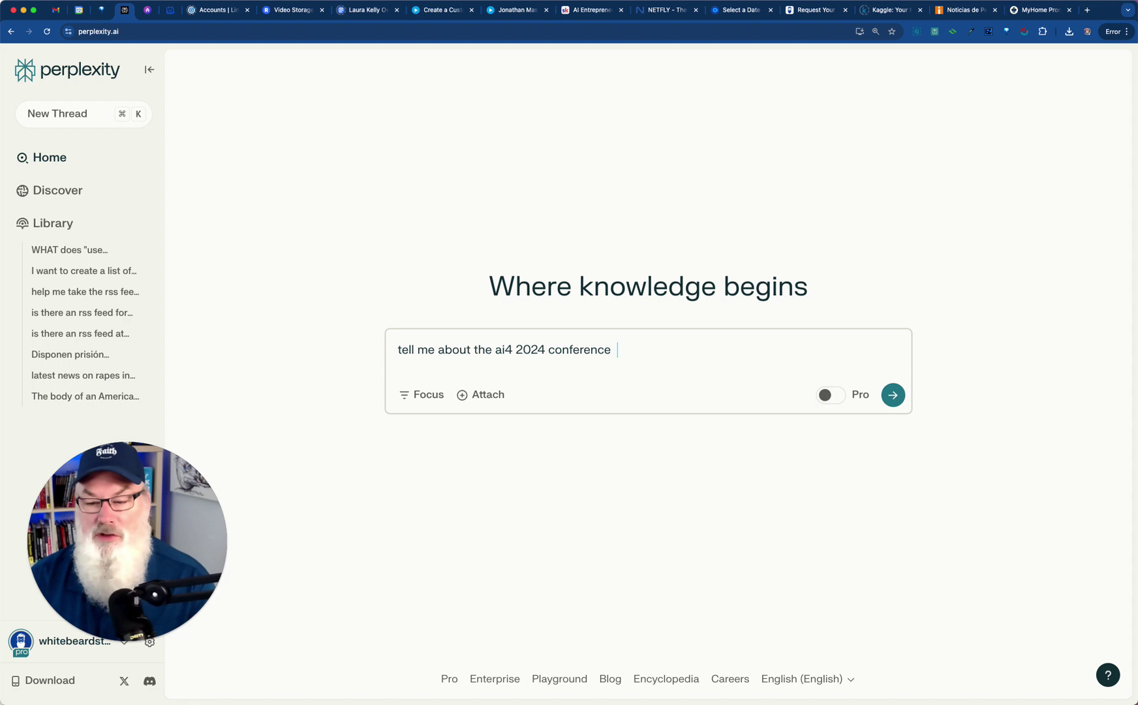
{"action": "type", "text": "in las vegas"}
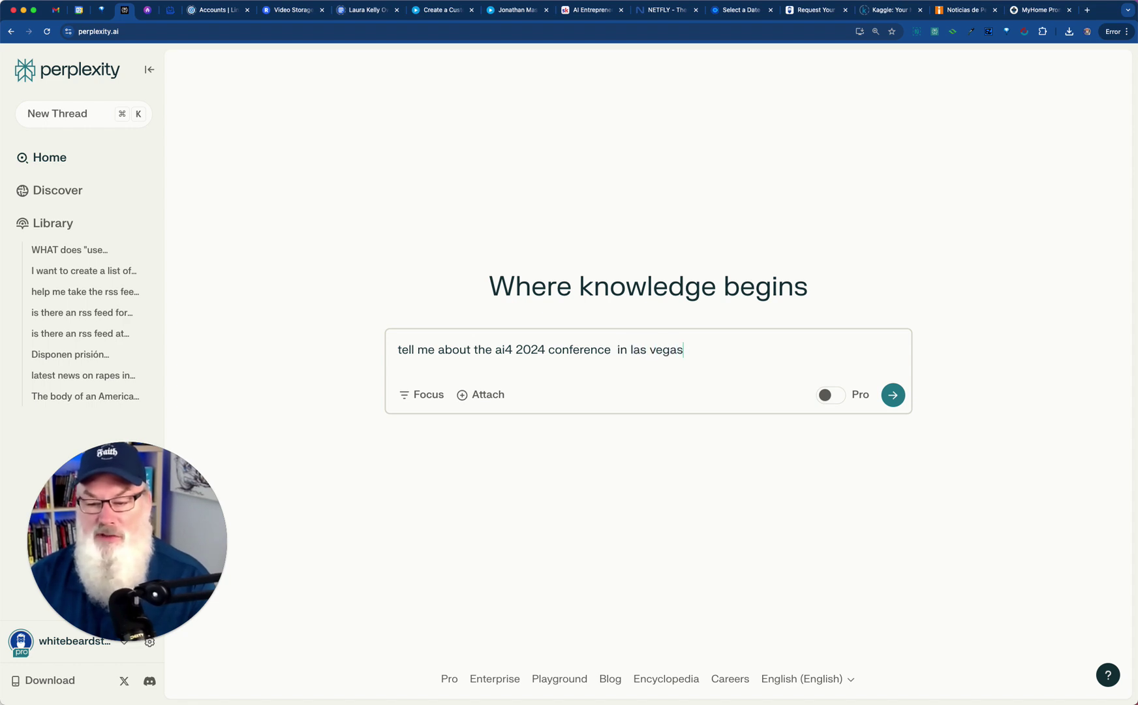
{"action": "key", "text": "Return"}
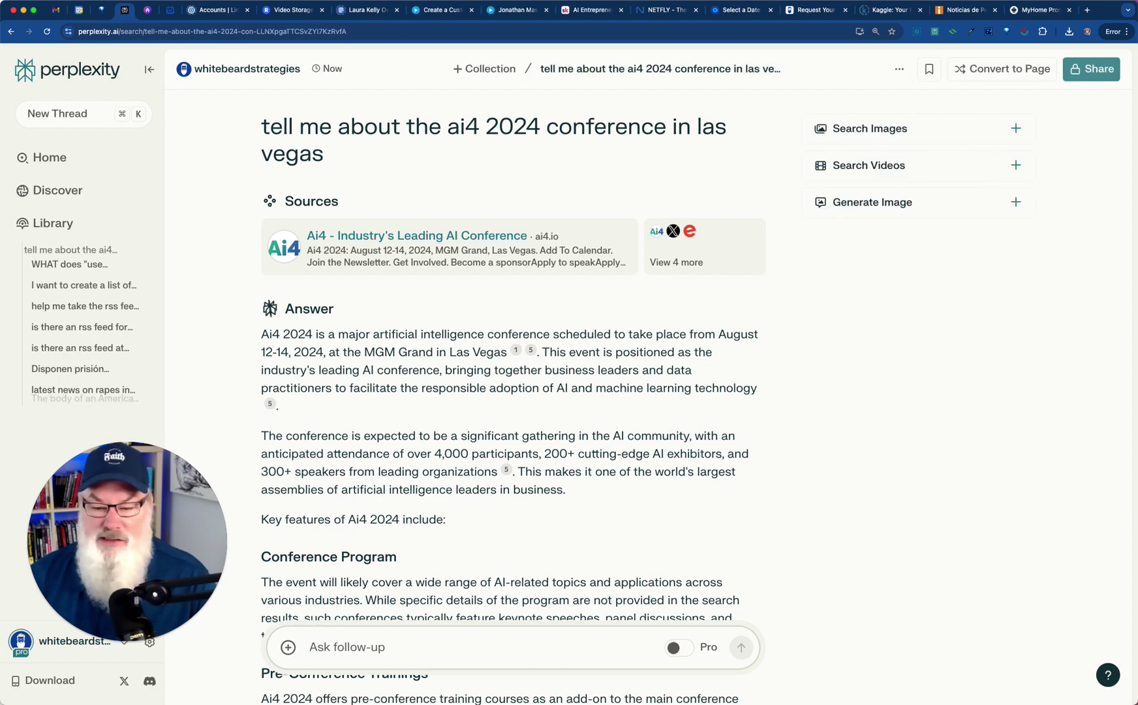
Ask the follow-up 'Who are the keynote speakers for Ai4 2024' and copy the first conference answer
{"action": "scroll", "coordinate": [620, 443], "scroll_direction": "down", "scroll_amount": 5}
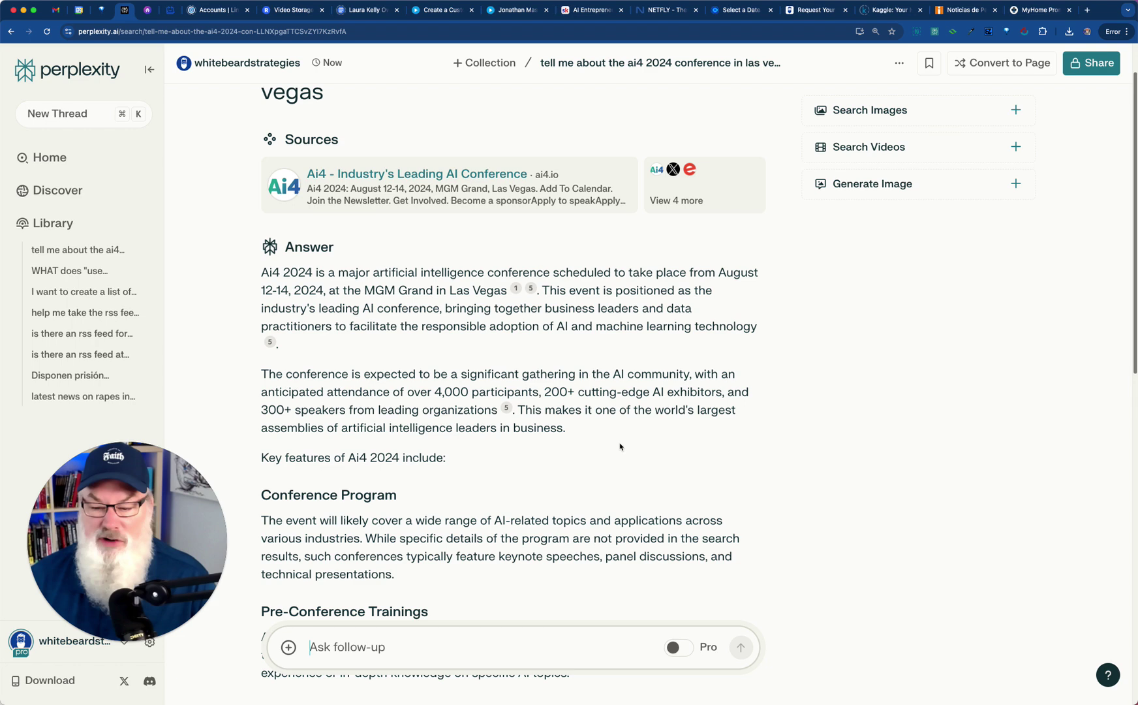
{"action": "scroll", "coordinate": [620, 443], "scroll_direction": "down", "scroll_amount": 3}
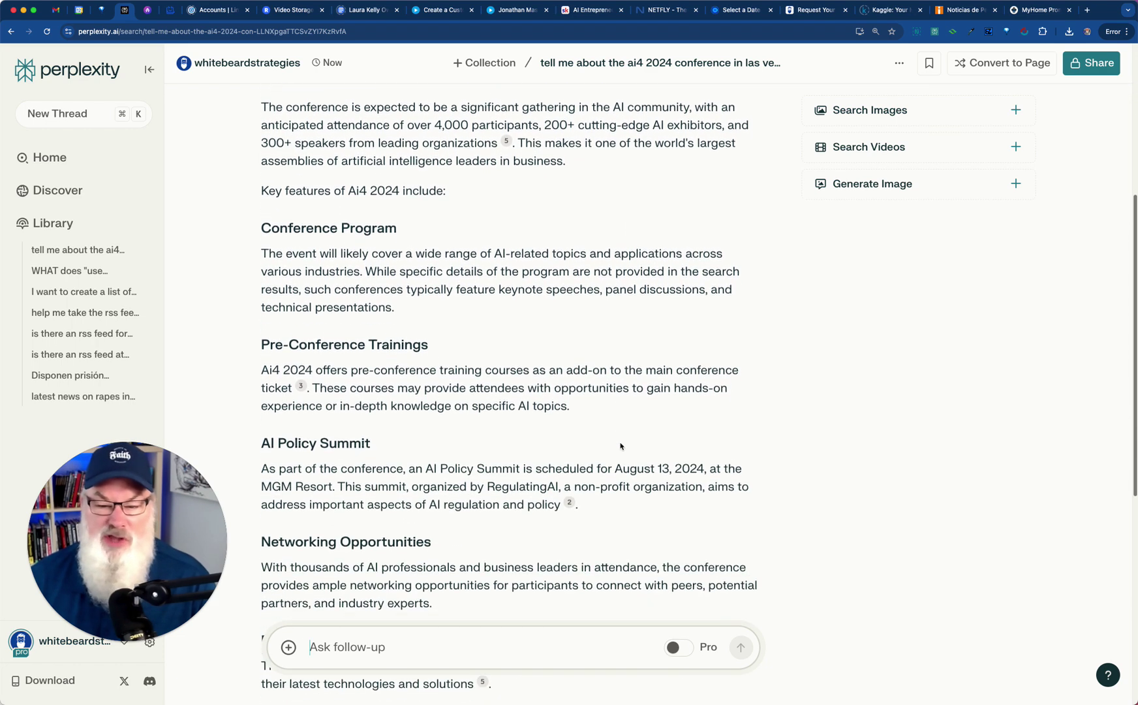
{"action": "scroll", "coordinate": [621, 444], "scroll_direction": "down", "scroll_amount": 6}
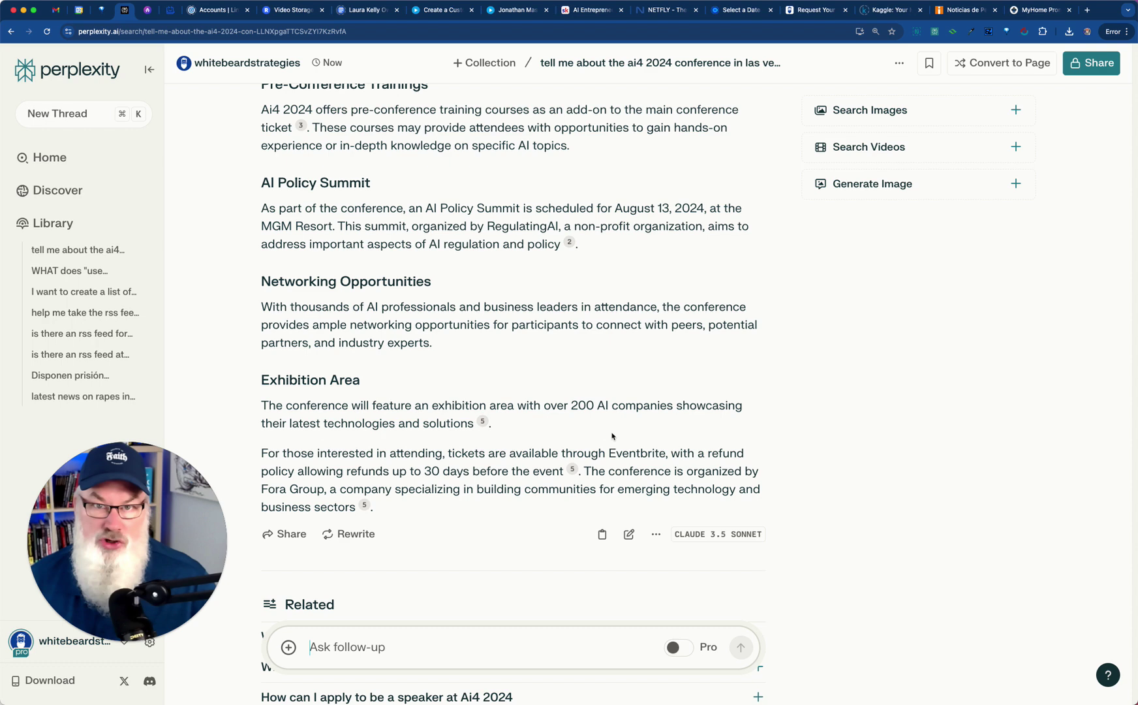
{"action": "scroll", "coordinate": [611, 435], "scroll_direction": "down", "scroll_amount": 5}
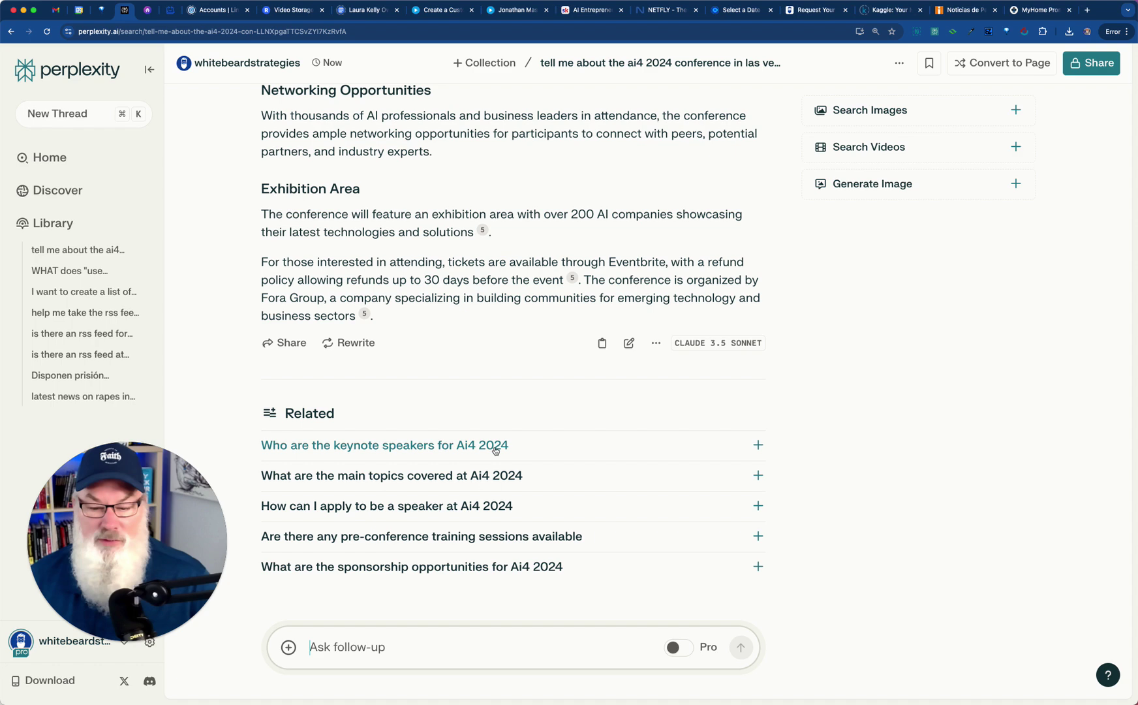
{"action": "left_click", "coordinate": [495, 446]}
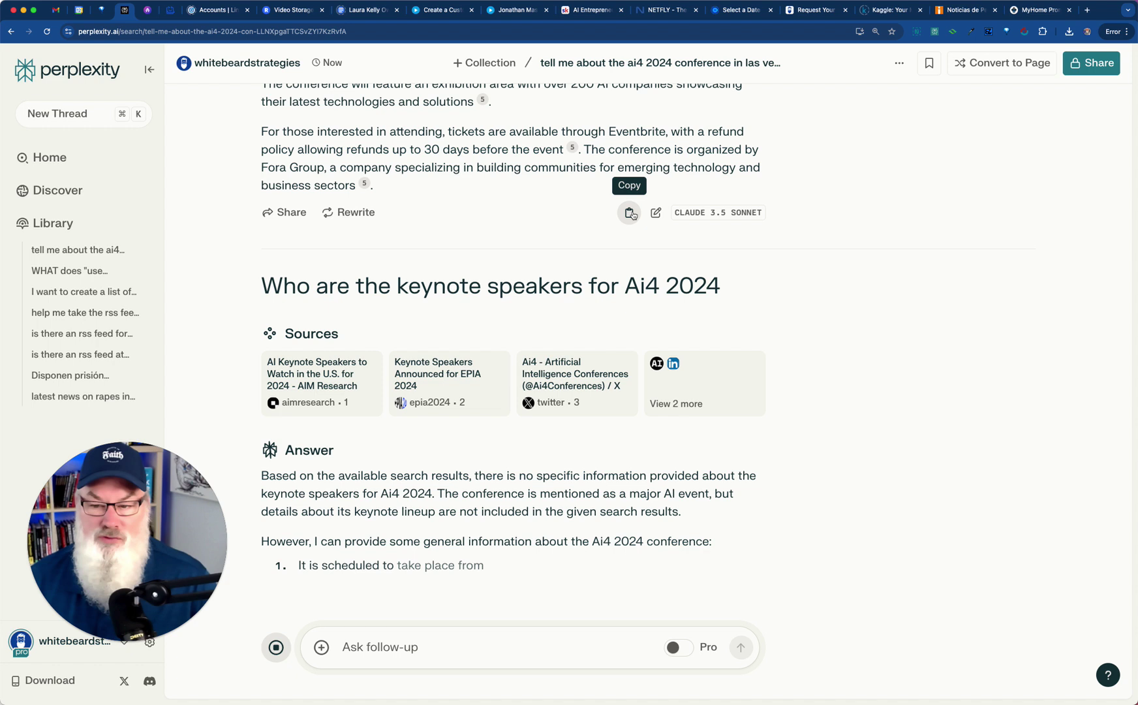
{"action": "left_click", "coordinate": [631, 213]}
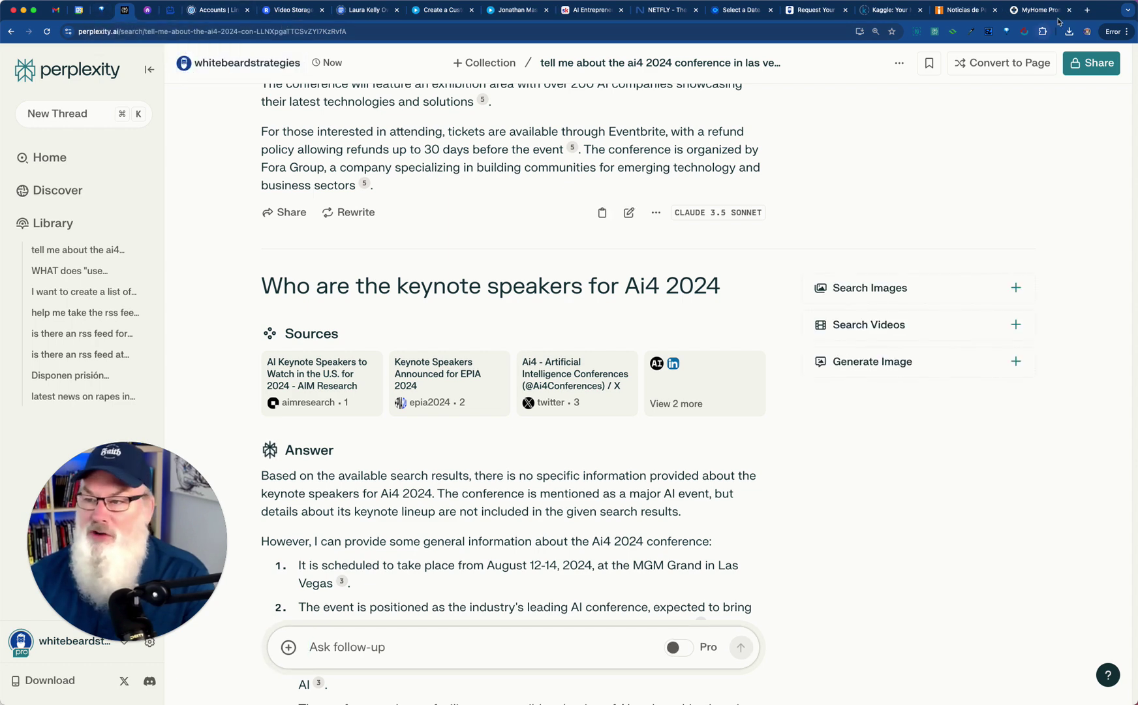
Open Claude in a new browser tab
{"action": "left_click", "coordinate": [1088, 10]}
{"action": "type", "text": "cla"}
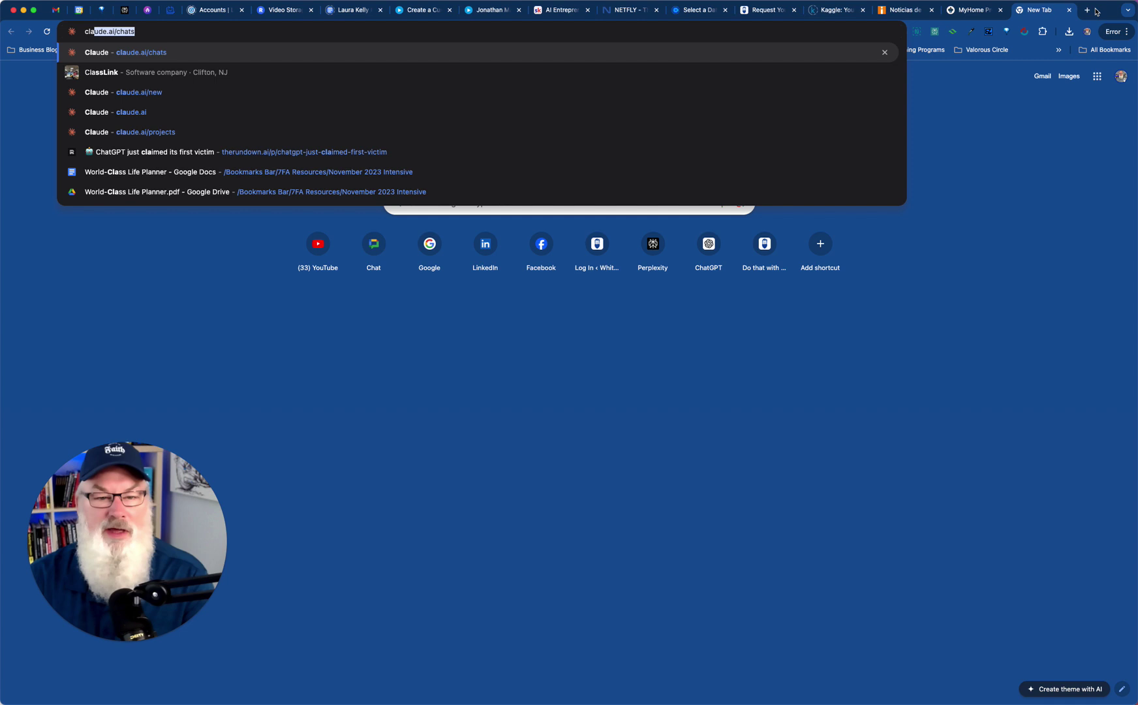
{"action": "key", "text": "Return"}
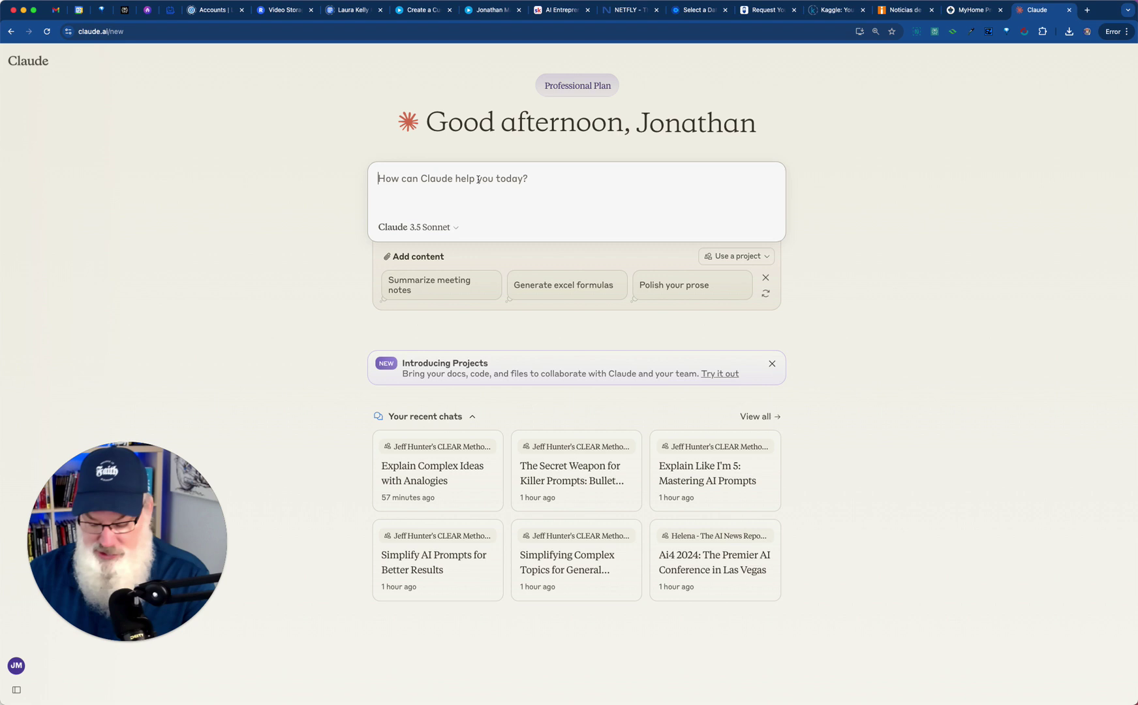
Type 'Write me an engaging social media post about AI4 2024 using the following facts' and paste the Perplexity answer below it
{"action": "type", "text": "Write me an engag"}
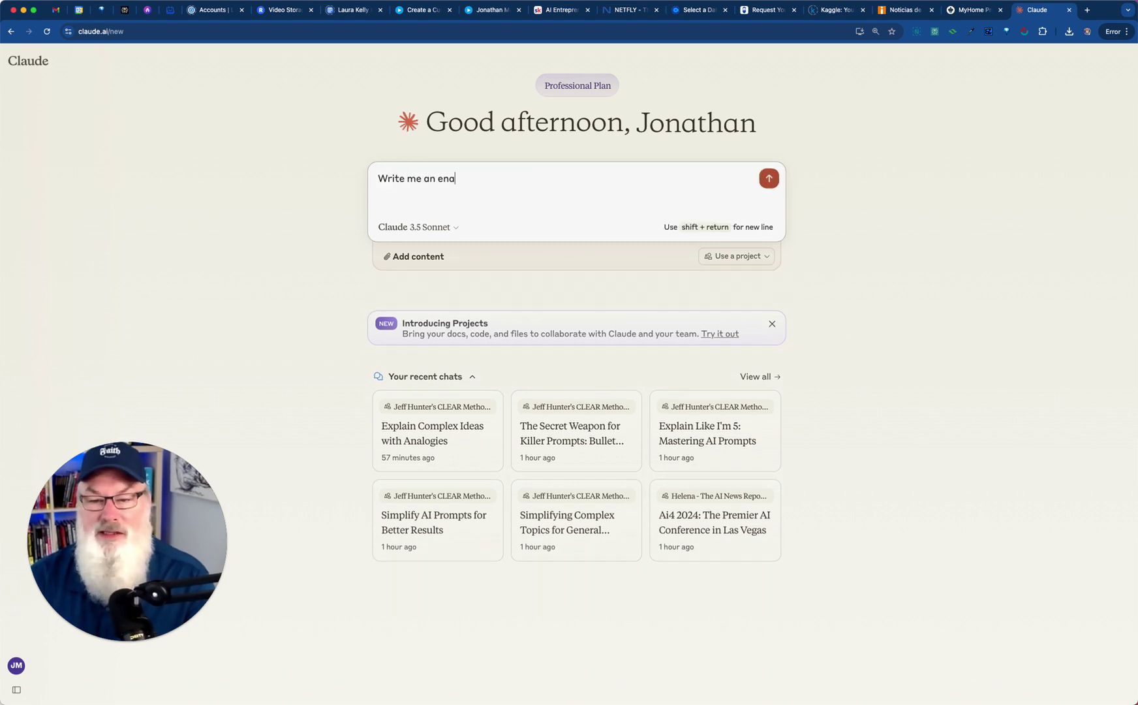
{"action": "key", "text": "BackSpace"}
{"action": "key", "text": "BackSpace"}
{"action": "key", "text": "BackSpace"}
{"action": "key", "text": "BackSpace"}
{"action": "type", "text": "n"}
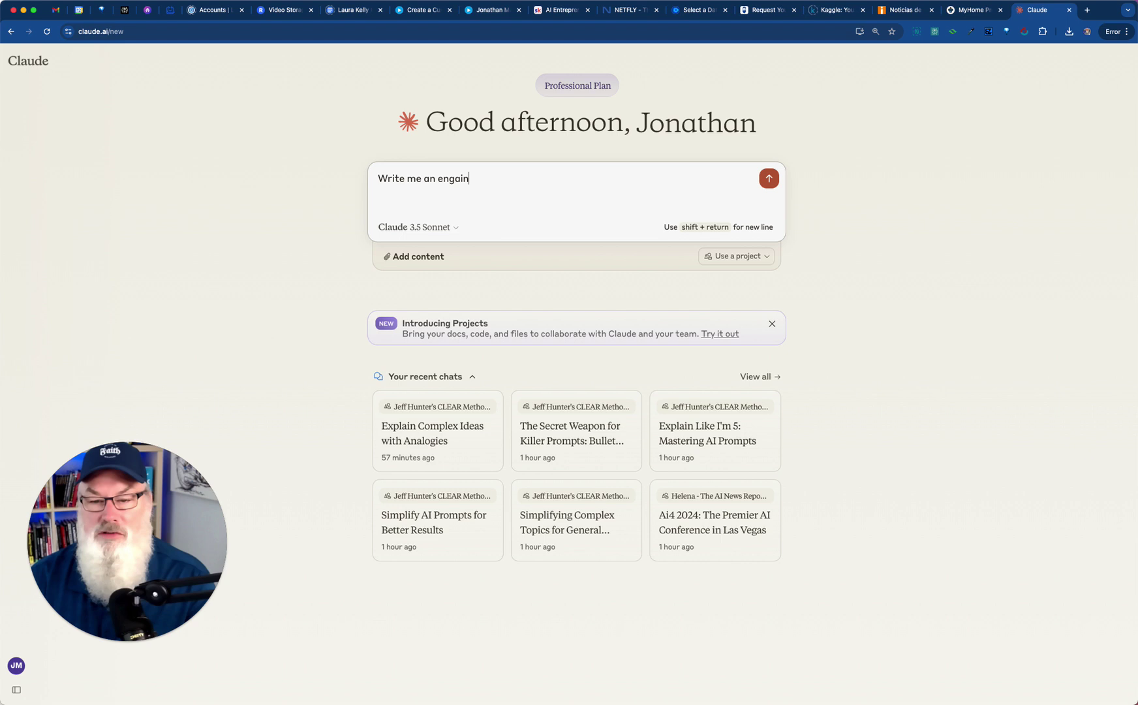
{"action": "type", "text": "gaging social med"}
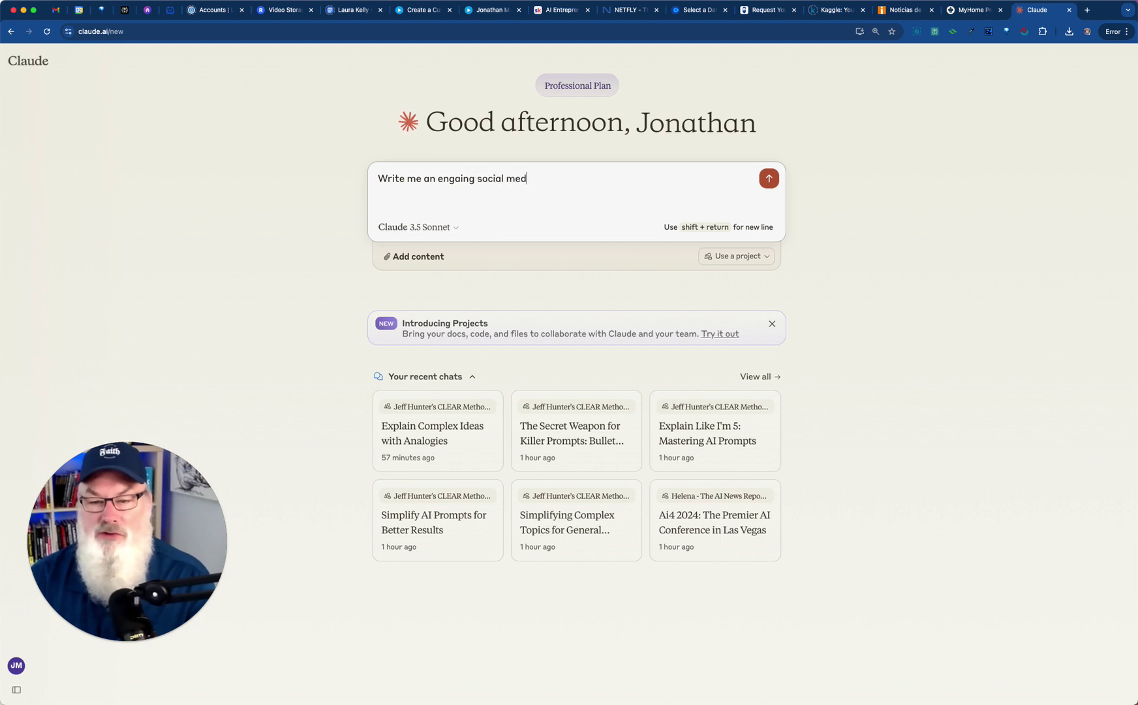
{"action": "type", "text": "ia post about AI"}
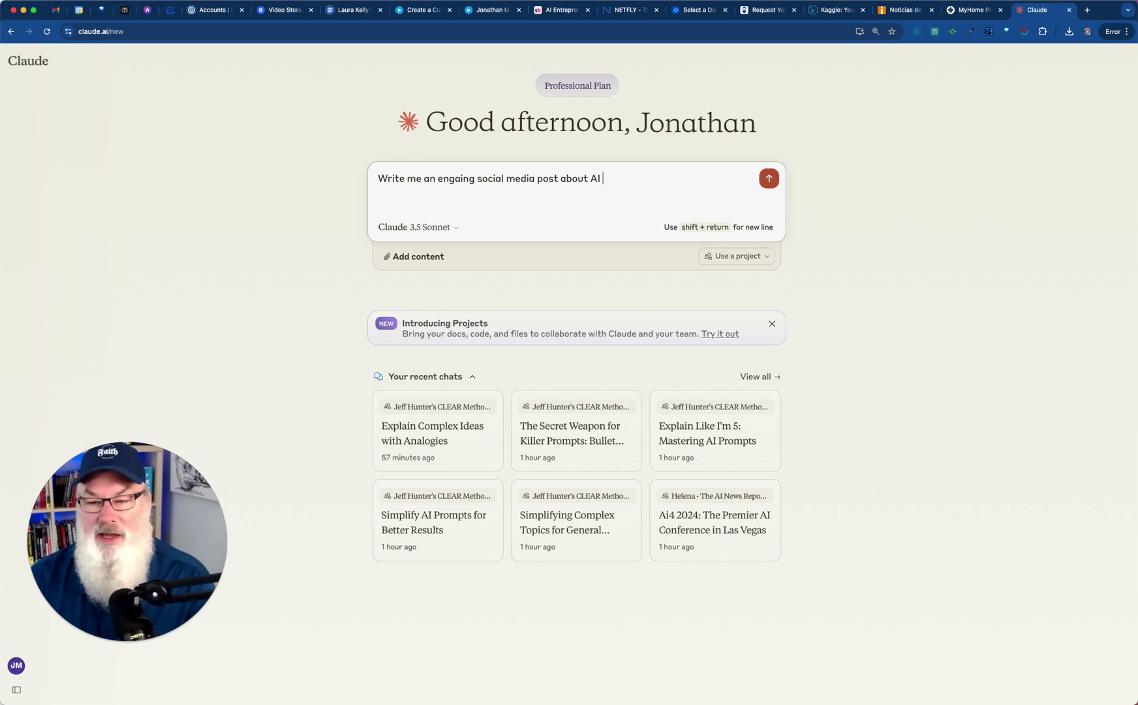
{"action": "type", "text": "4 2024 usingh"}
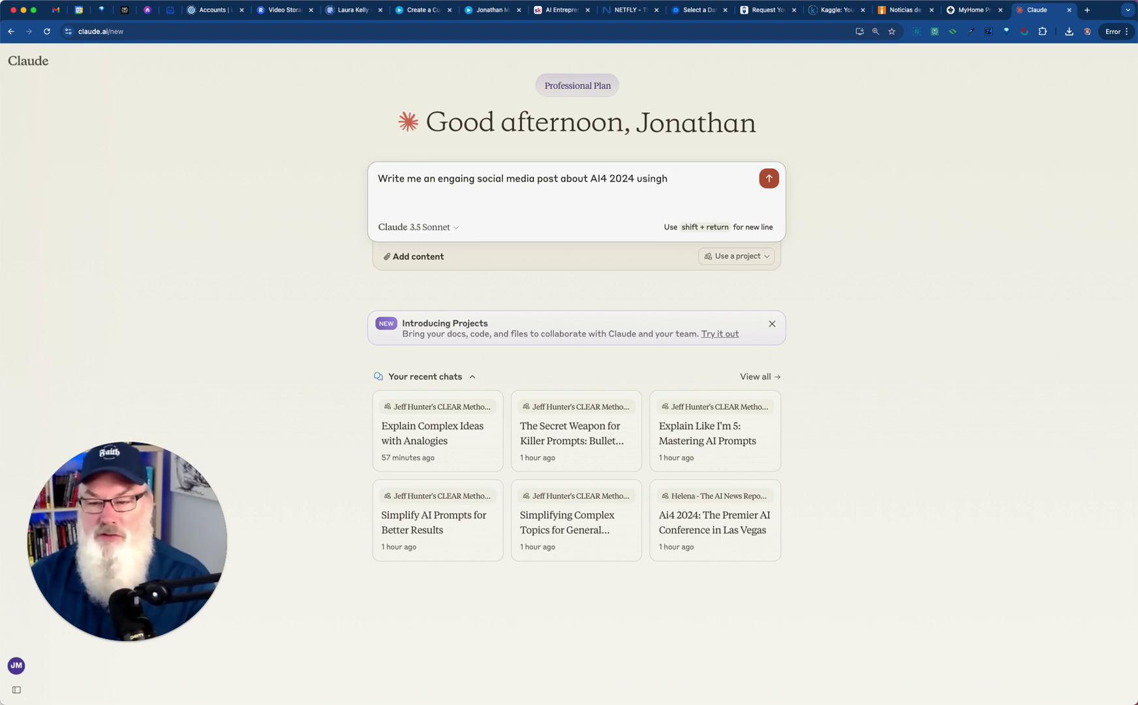
{"action": "key", "text": "BackSpace"}
{"action": "type", "text": "th"}
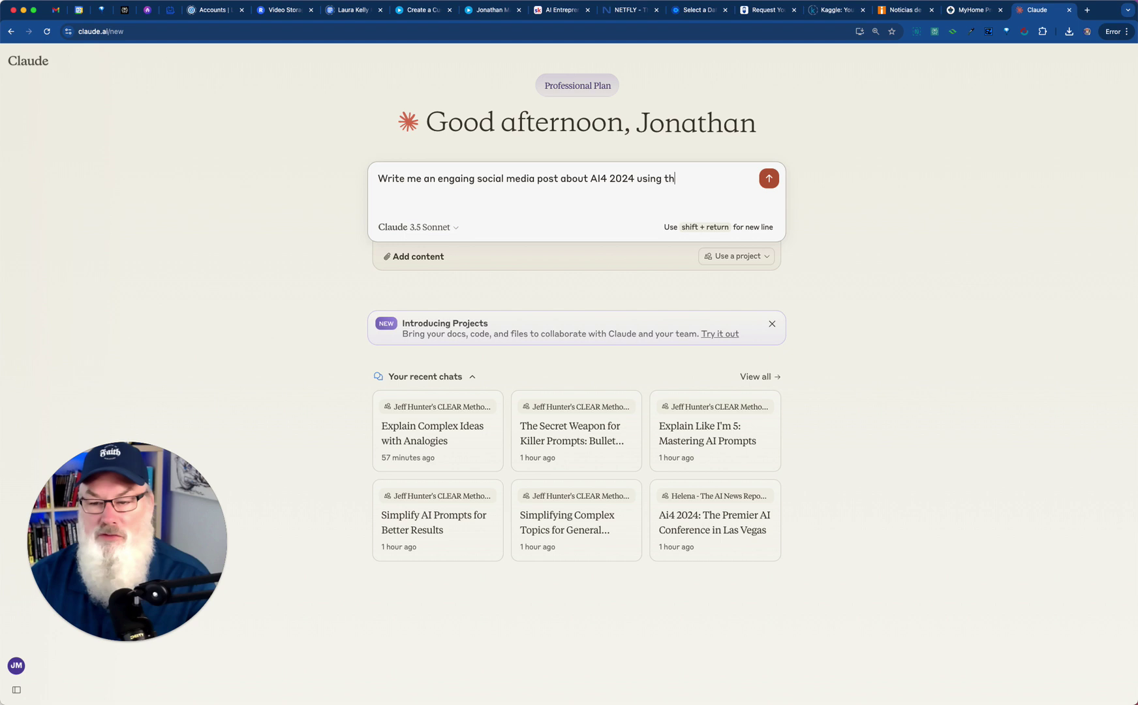
{"action": "type", "text": "e following facts"}
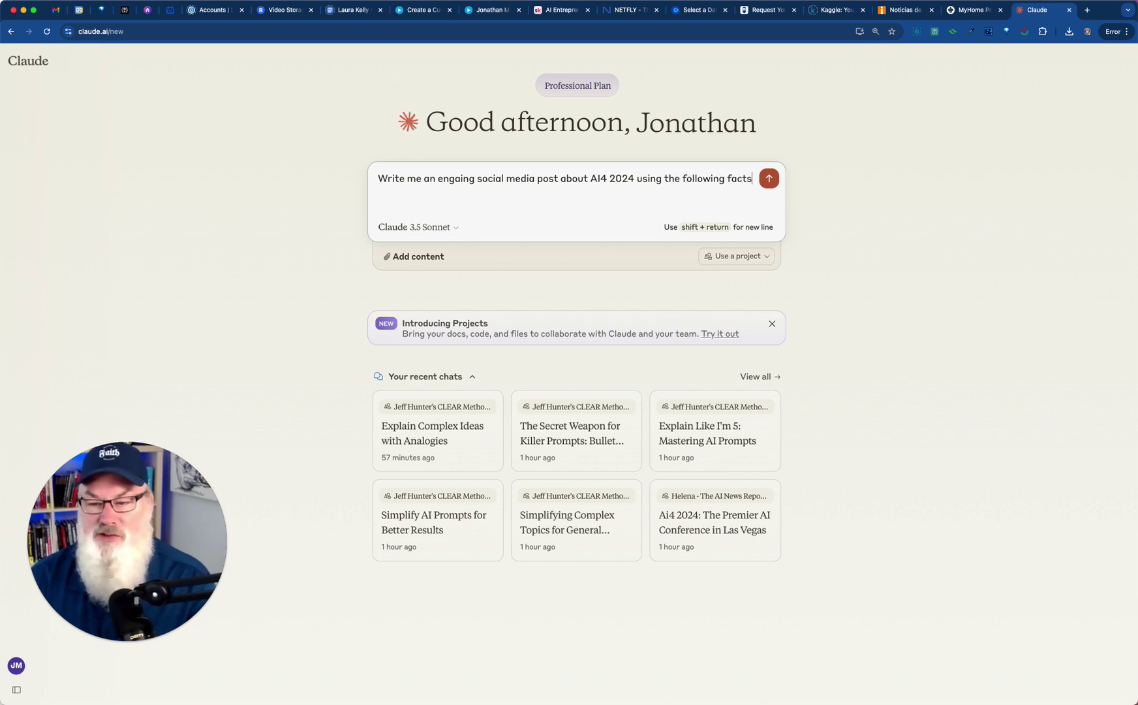
{"action": "key", "text": "shift+Return"}
{"action": "key", "text": "super+v"}
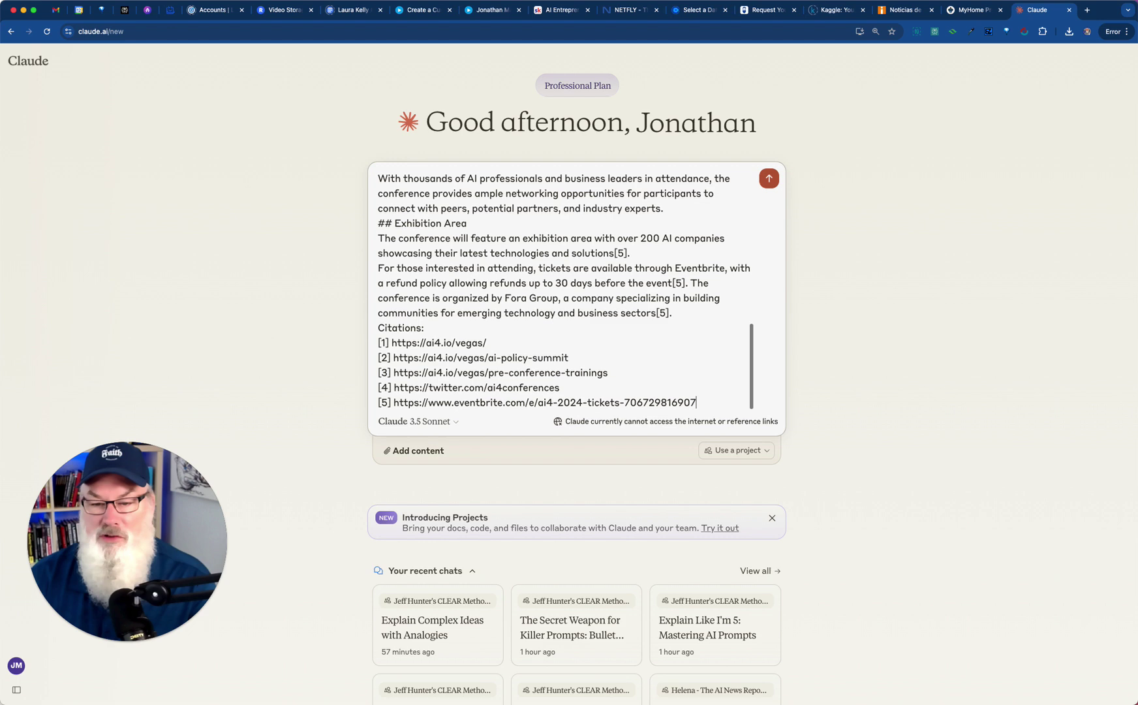
Copy Perplexity's keynote speakers answer and paste it into the Claude prompt on a new line
{"action": "left_click", "coordinate": [124, 10]}
{"action": "scroll", "coordinate": [695, 561], "scroll_direction": "down", "scroll_amount": 7}
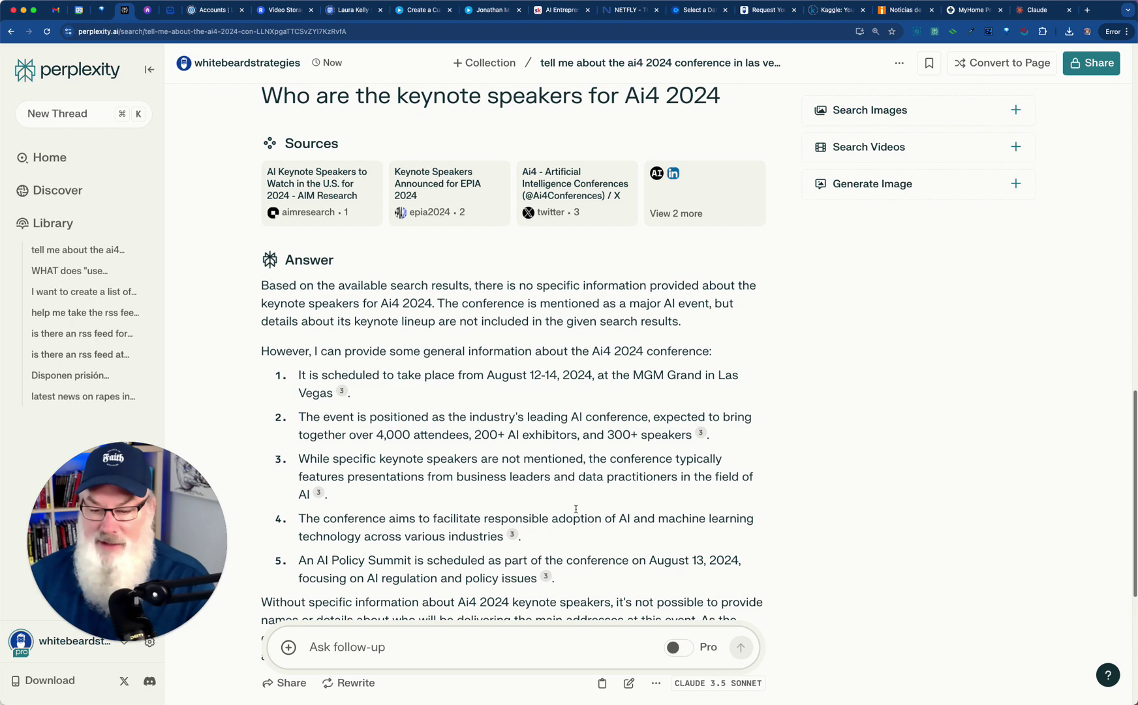
{"action": "left_click", "coordinate": [603, 427]}
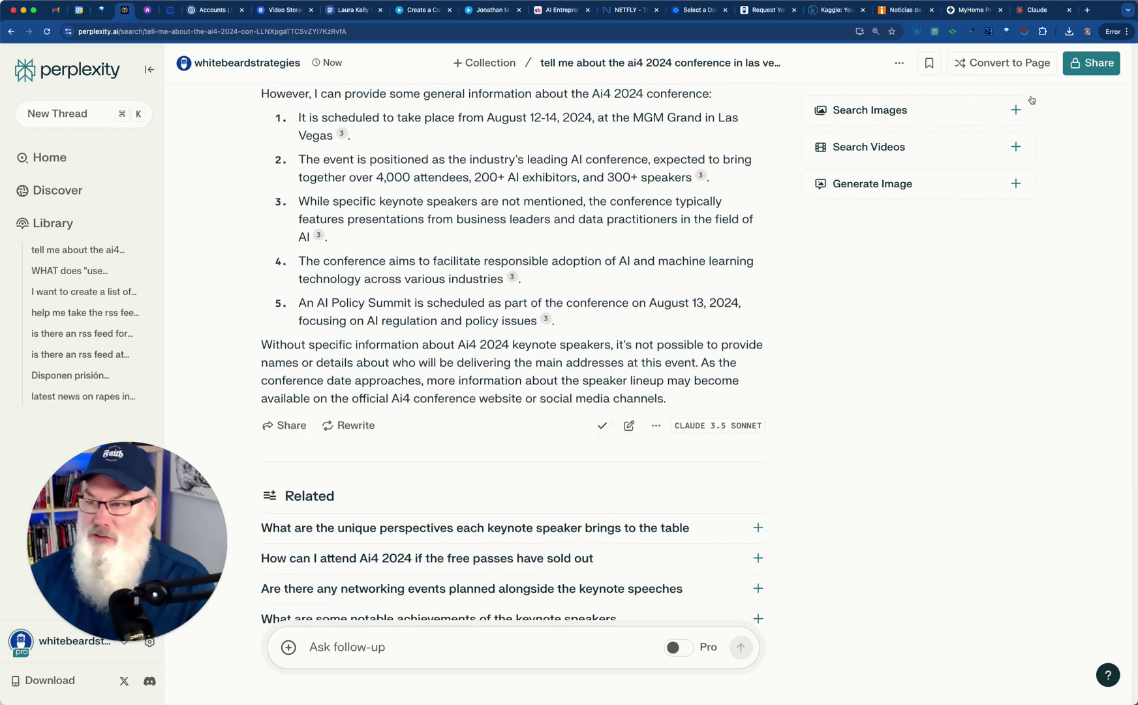
{"action": "left_click", "coordinate": [1036, 11]}
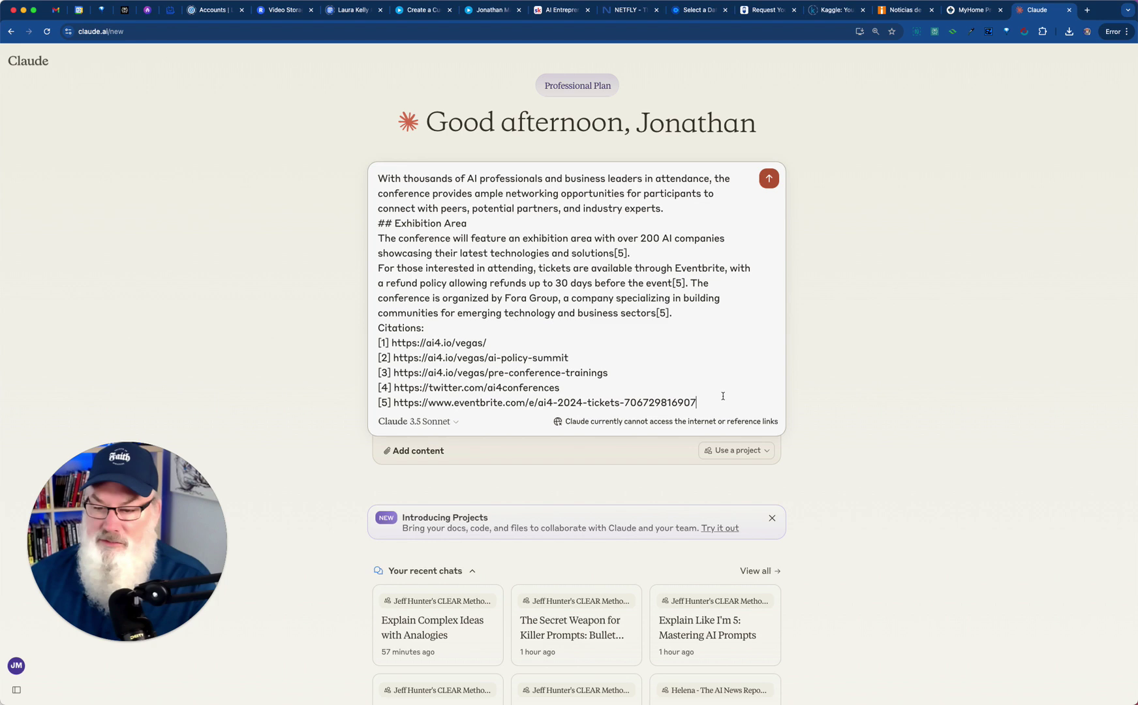
{"action": "key", "text": "shift+Return"}
{"action": "key", "text": "shift+Return"}
{"action": "key", "text": "super+v"}
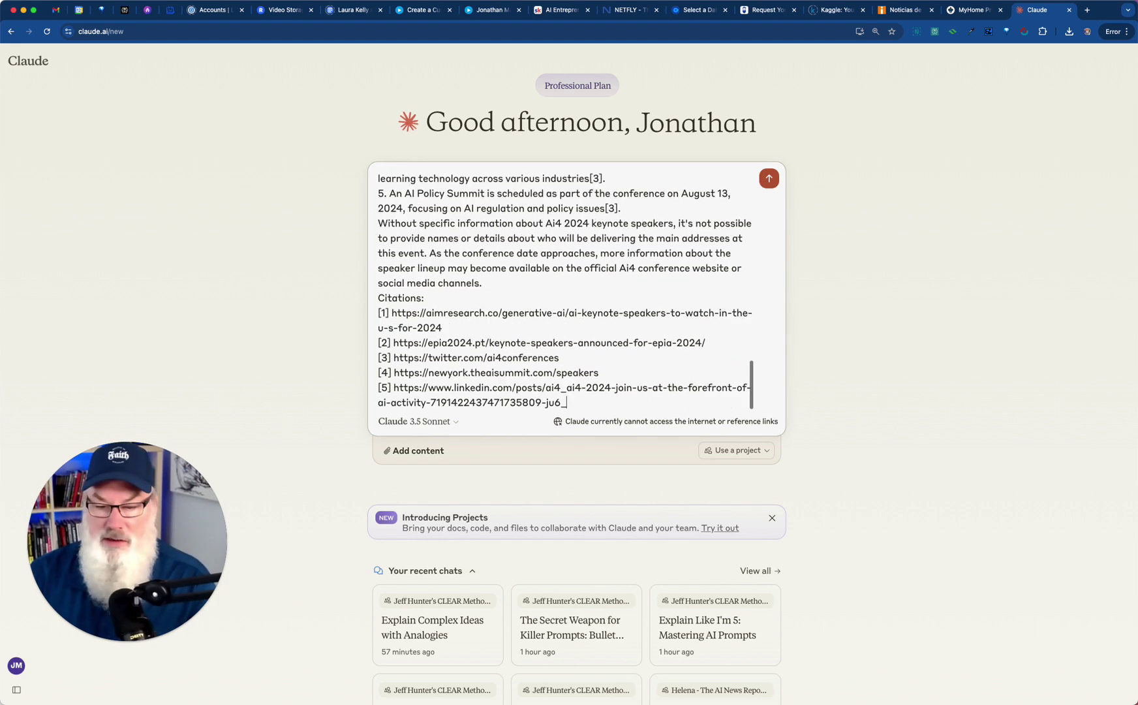
{"action": "key", "text": "shift+Return"}
{"action": "key", "text": "shift+Return"}
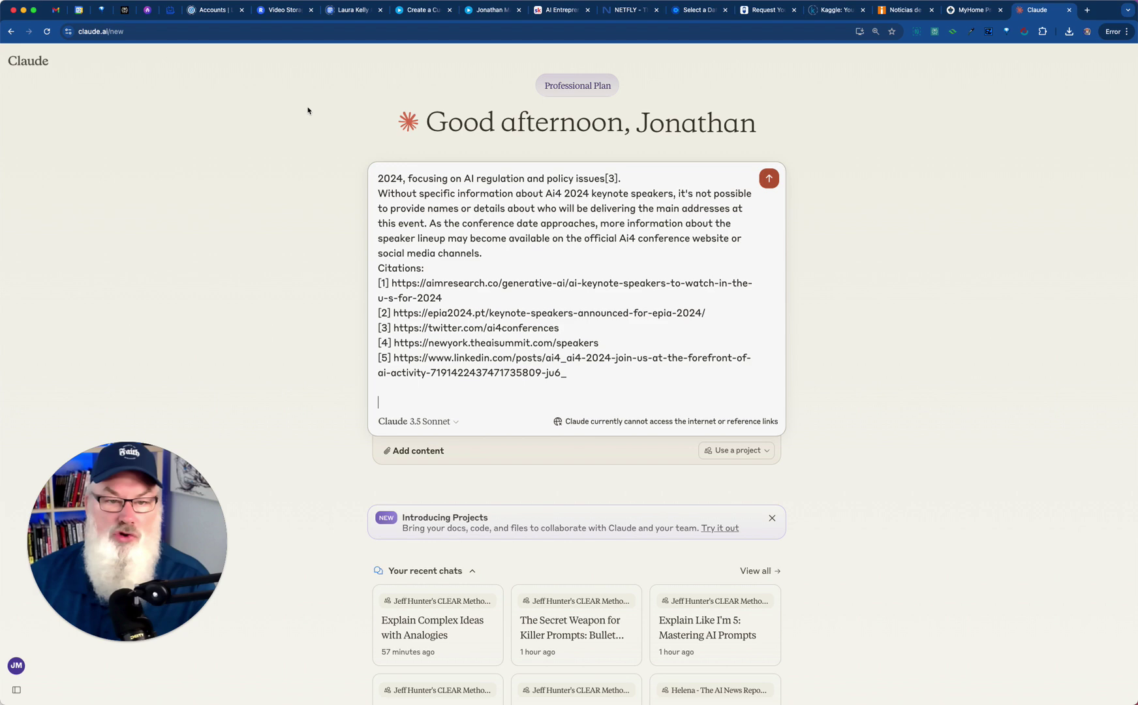
Ask Perplexity how to attend Ai4 2024 if free passes sold out, and copy its answer
{"action": "left_click", "coordinate": [124, 10]}
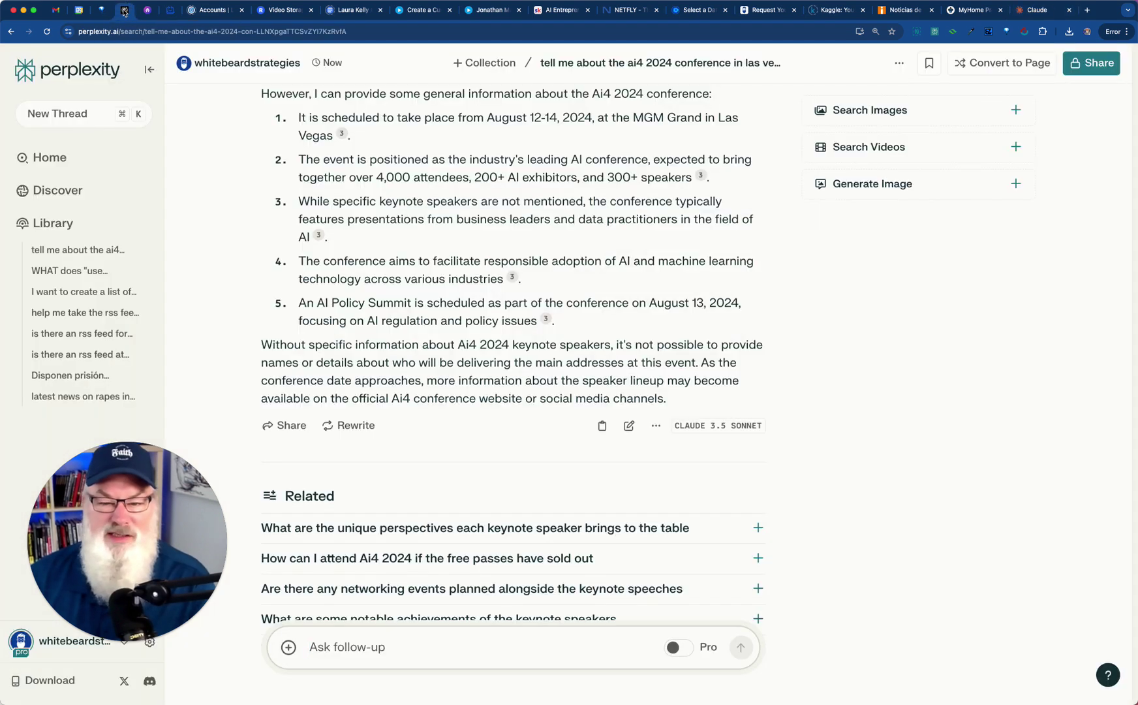
{"action": "scroll", "coordinate": [398, 339], "scroll_direction": "down", "scroll_amount": 3}
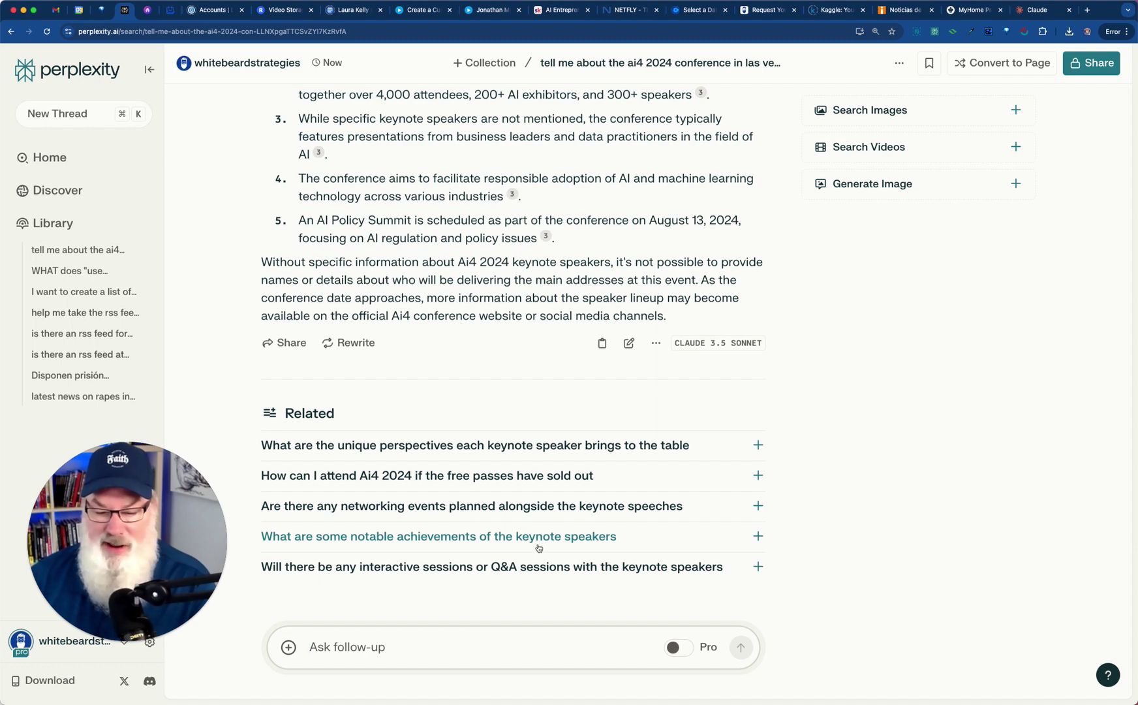
{"action": "left_click", "coordinate": [524, 476]}
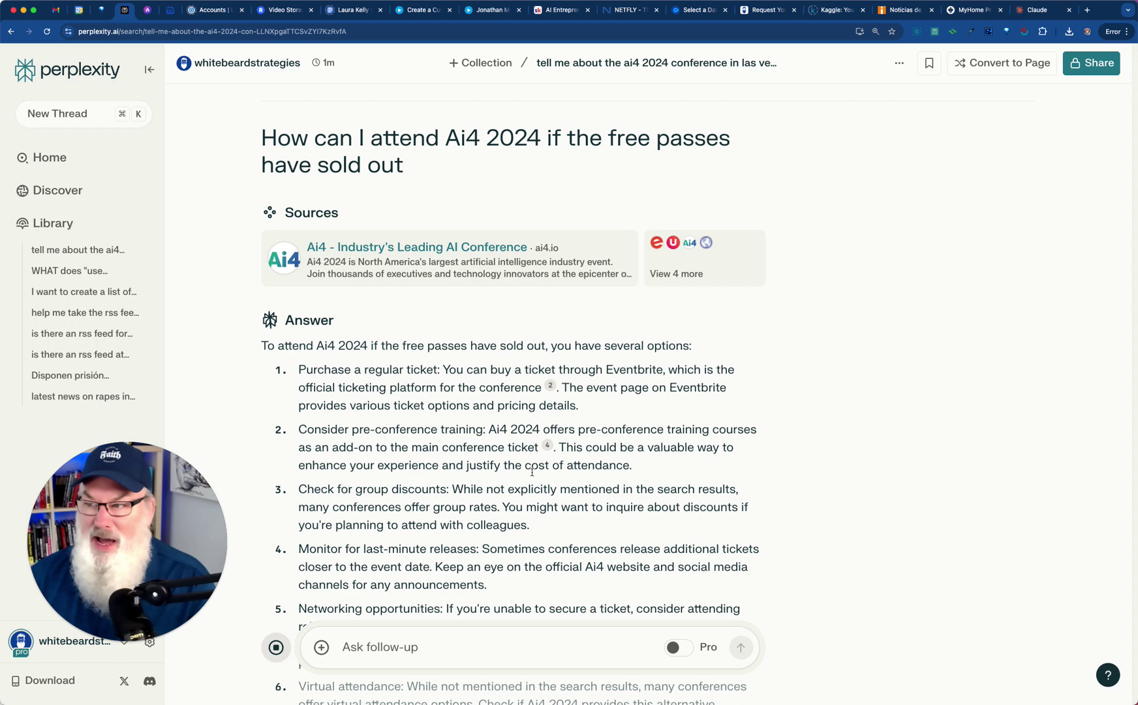
{"action": "scroll", "coordinate": [573, 519], "scroll_direction": "down", "scroll_amount": 7}
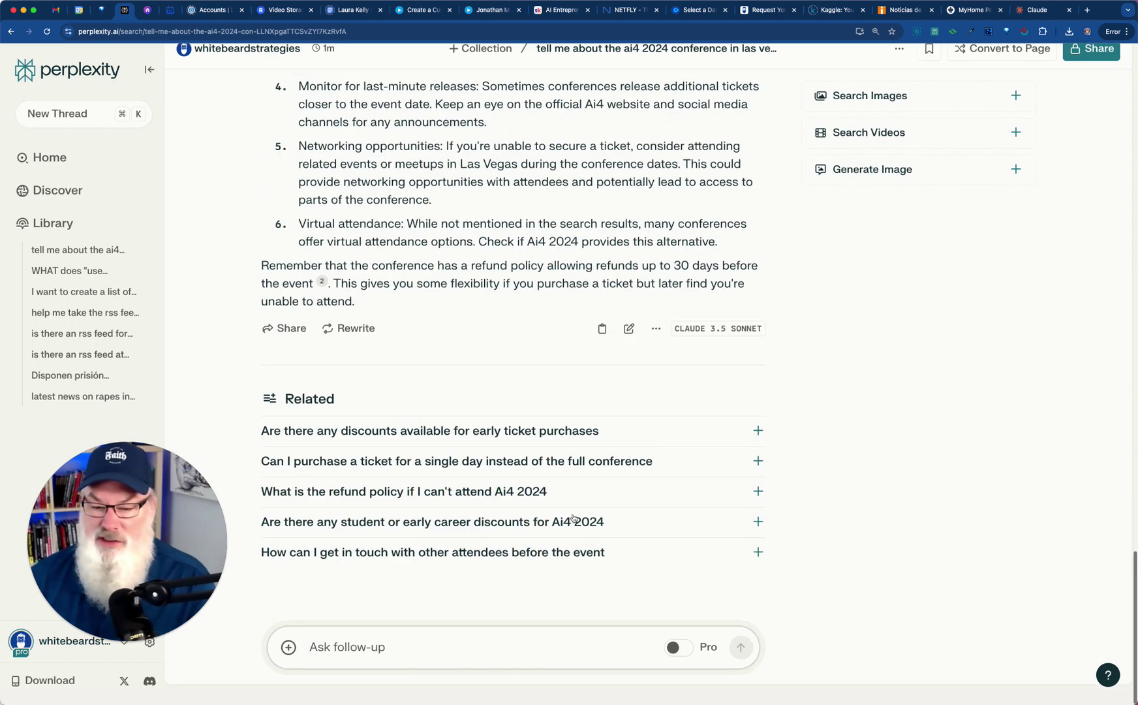
{"action": "left_click", "coordinate": [602, 343]}
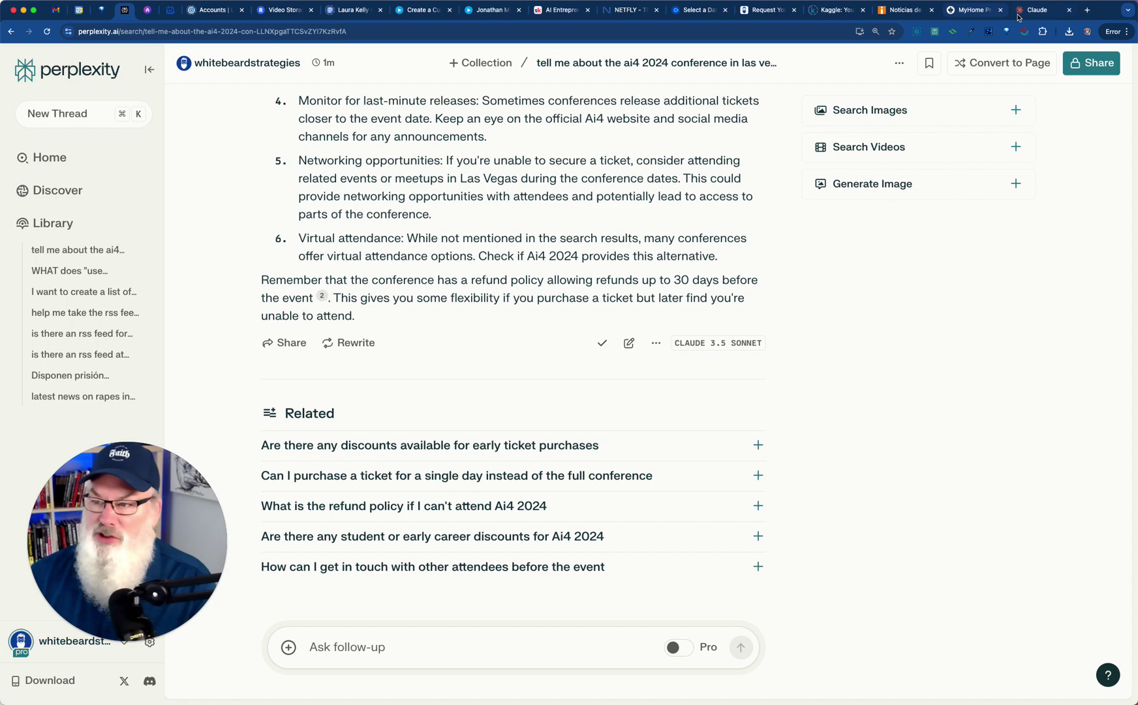
{"action": "left_click", "coordinate": [1038, 10]}
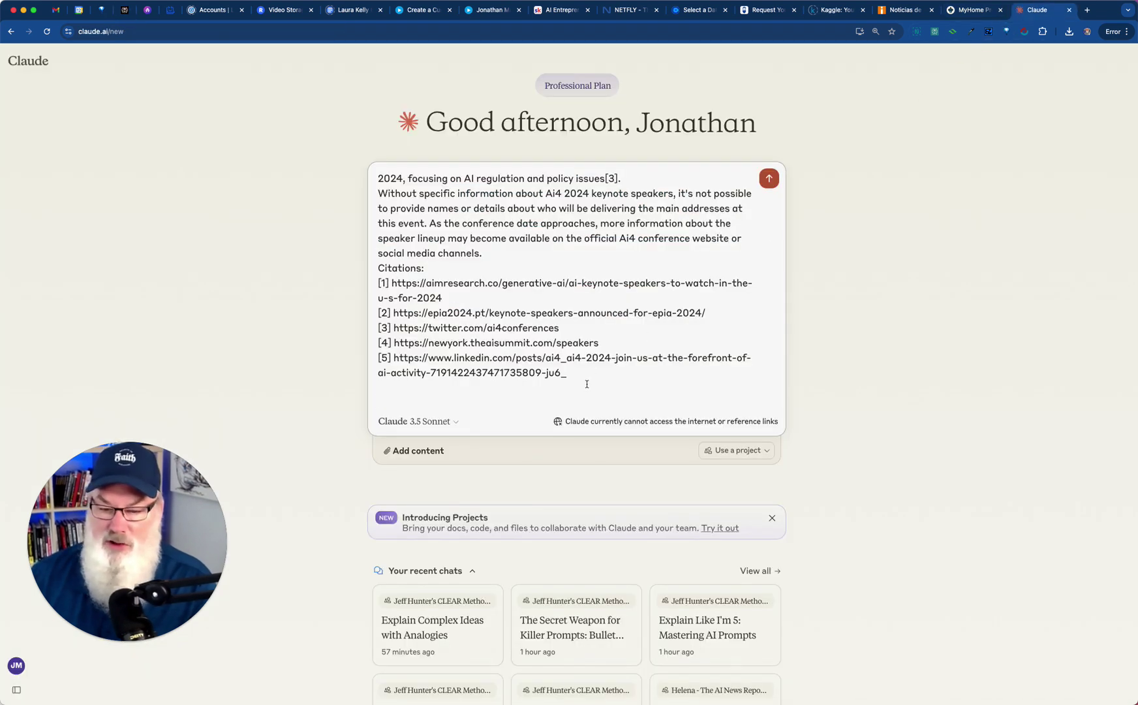
Append '. Include in this post any relevant citations from the following information' after 'facts' in the prompt
{"action": "scroll", "coordinate": [586, 384], "scroll_direction": "up", "scroll_amount": 15}
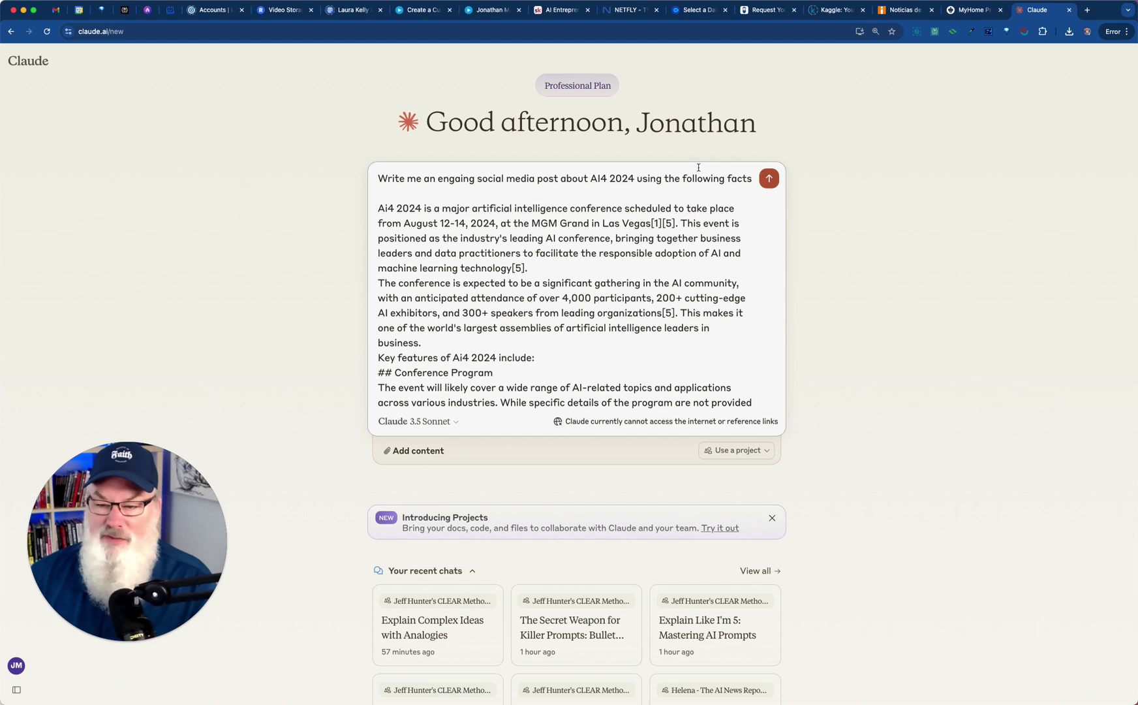
{"action": "left_click", "coordinate": [750, 178]}
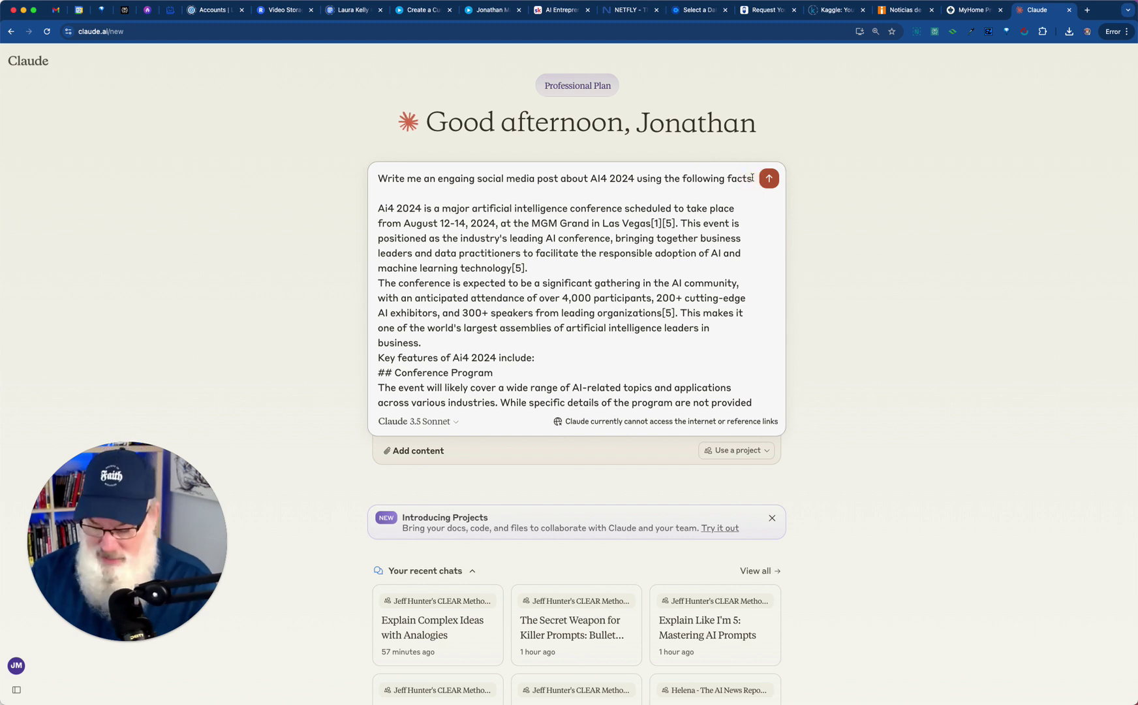
{"action": "type", "text": ". Include "}
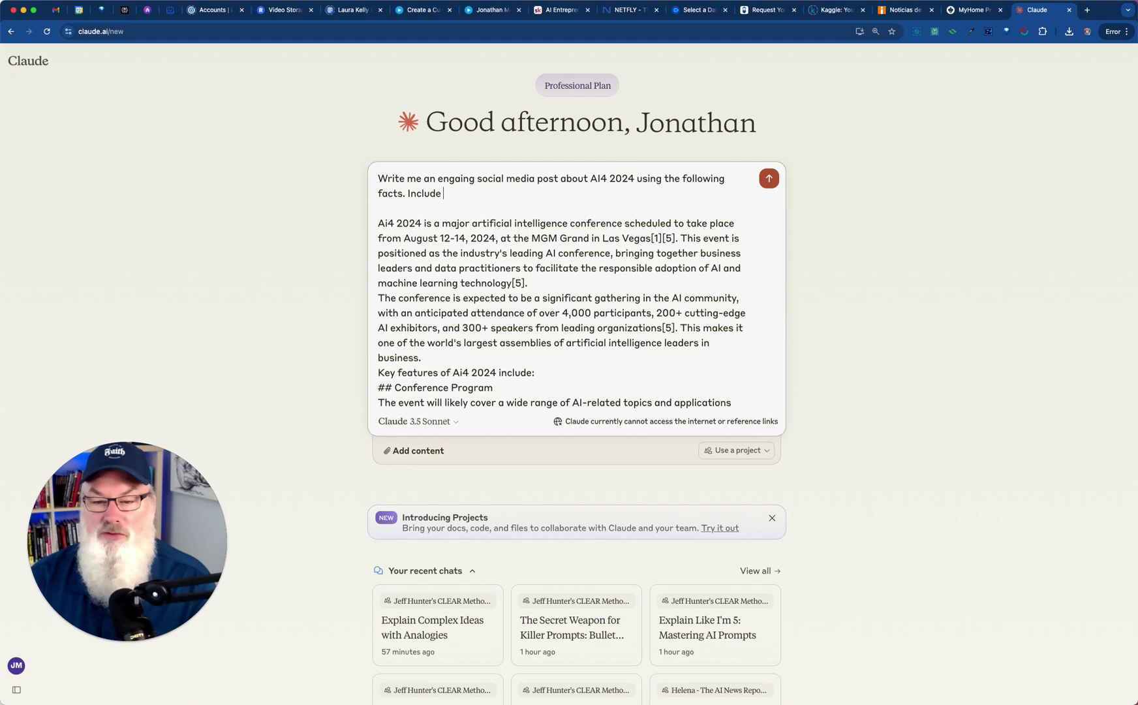
{"action": "type", "text": "in this post any relevant"}
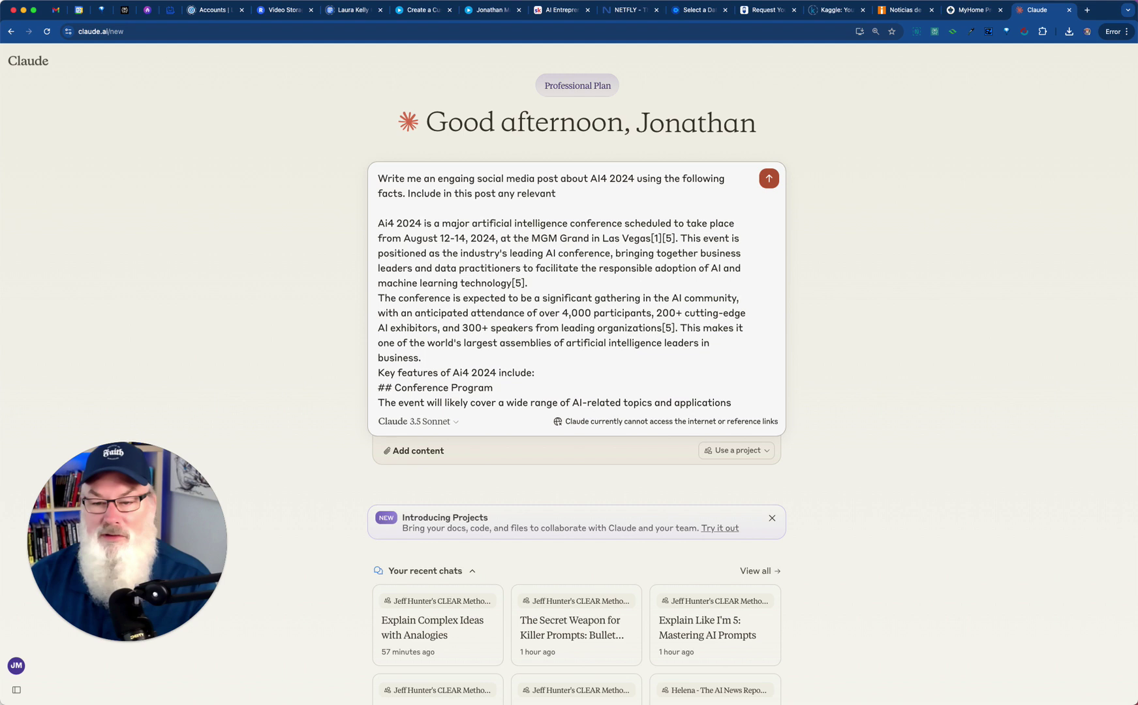
{"action": "type", "text": " citations"}
{"action": "key", "text": "BackSpace"}
{"action": "key", "text": "BackSpace"}
{"action": "key", "text": "BackSpace"}
{"action": "key", "text": "BackSpace"}
{"action": "key", "text": "BackSpace"}
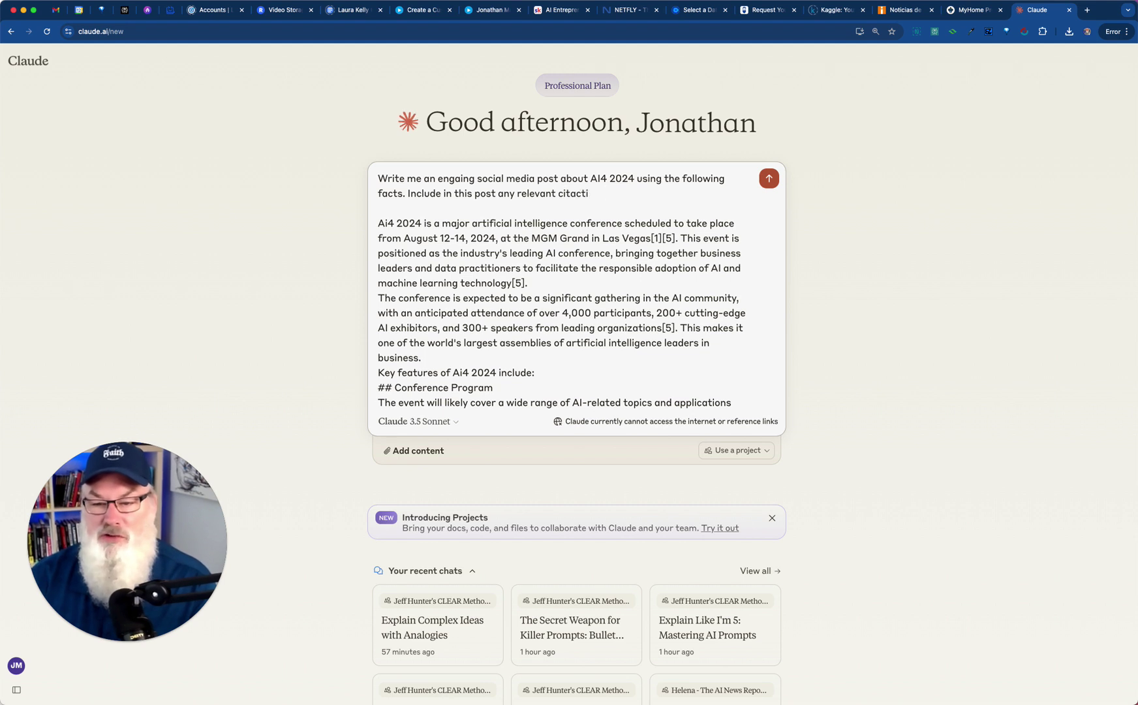
{"action": "type", "text": "tions from th"}
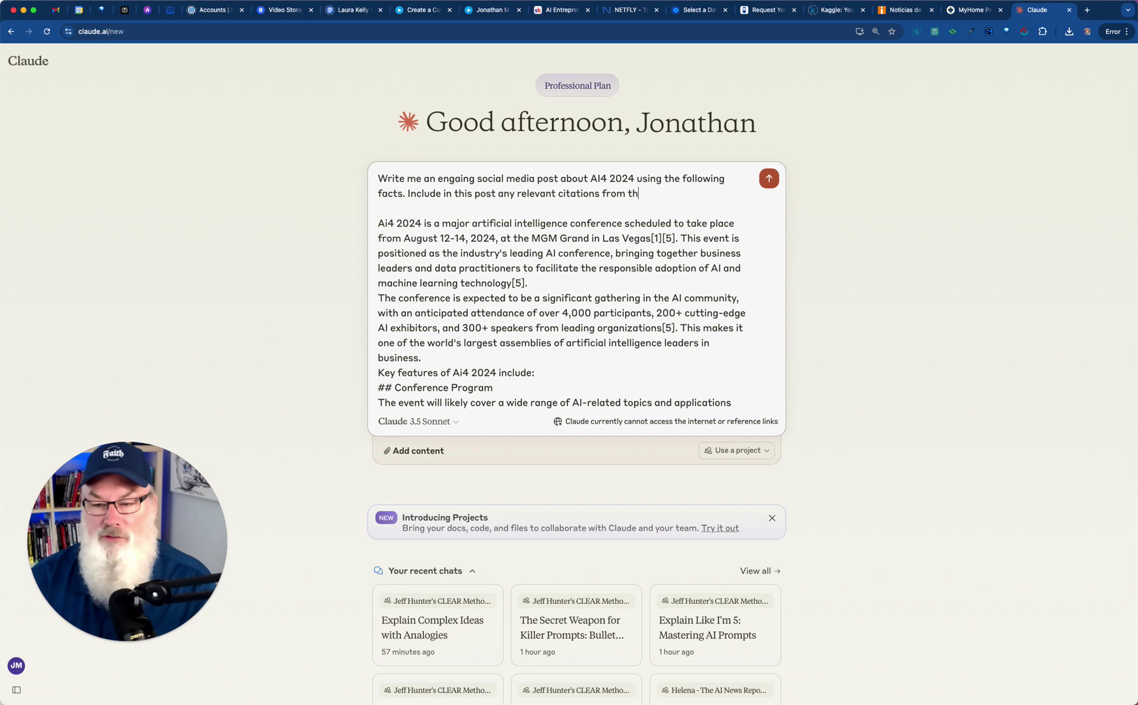
{"action": "type", "text": "is"}
{"action": "key", "text": "BackSpace"}
{"action": "key", "text": "BackSpace"}
{"action": "type", "text": "e following i"}
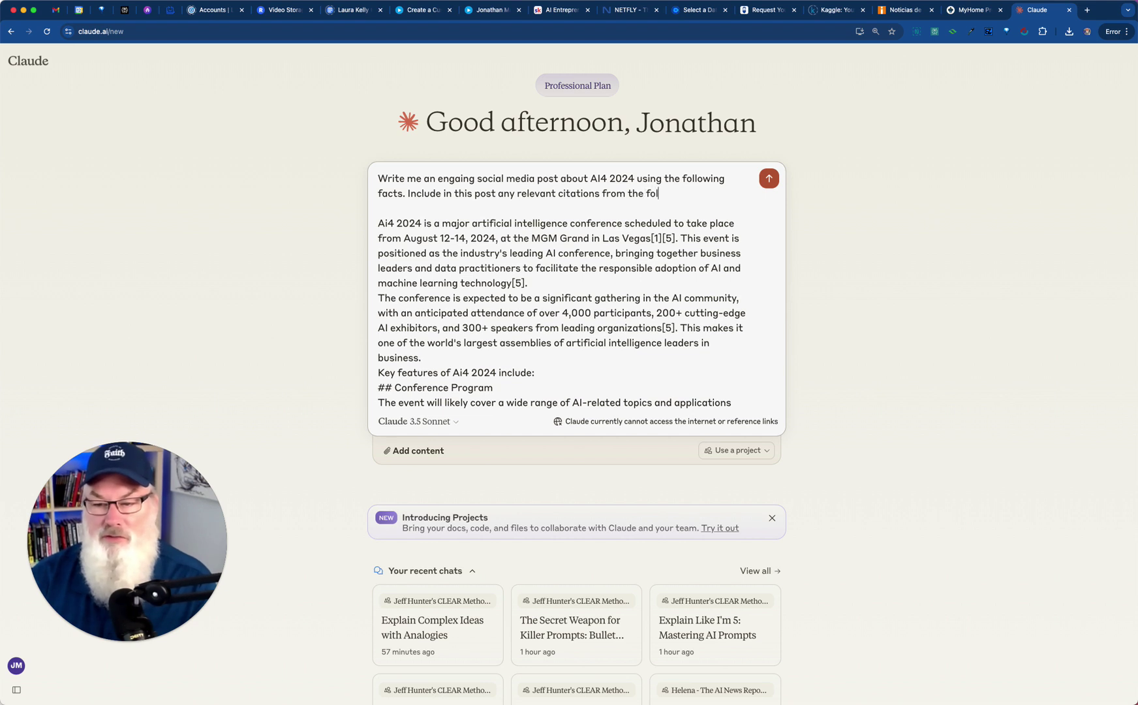
{"action": "type", "text": "nformation"}
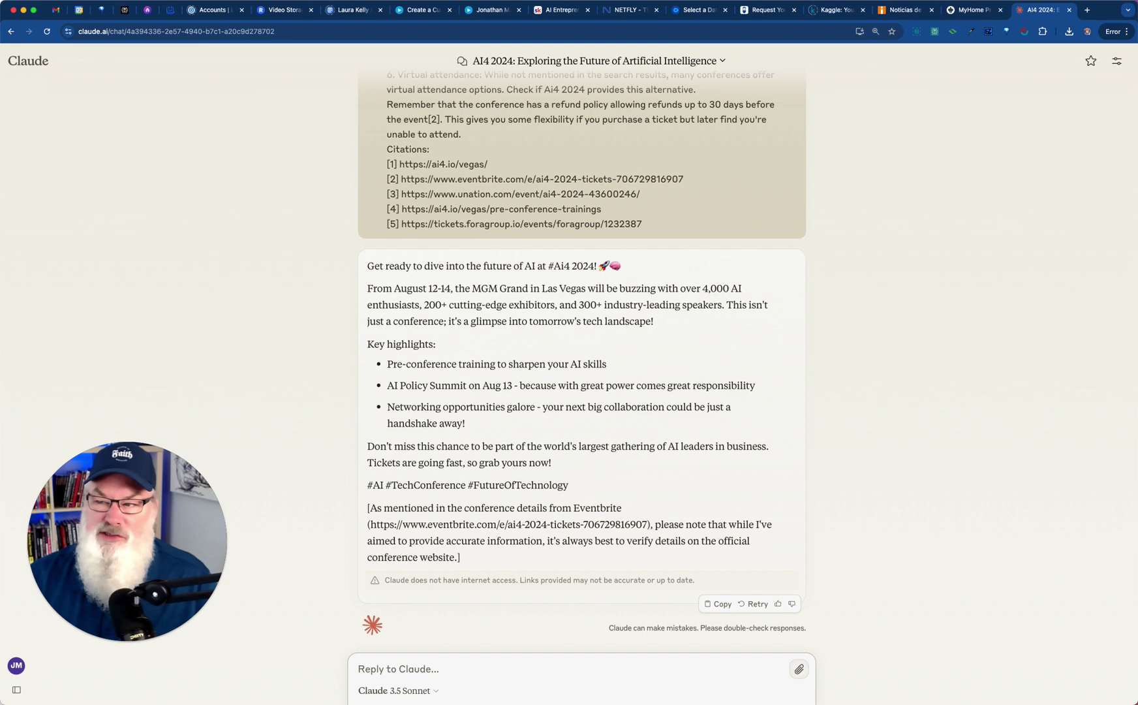
Switch back to the Perplexity Ai4 2024 thread showing the attendance answer
{"action": "left_click", "coordinate": [124, 10]}
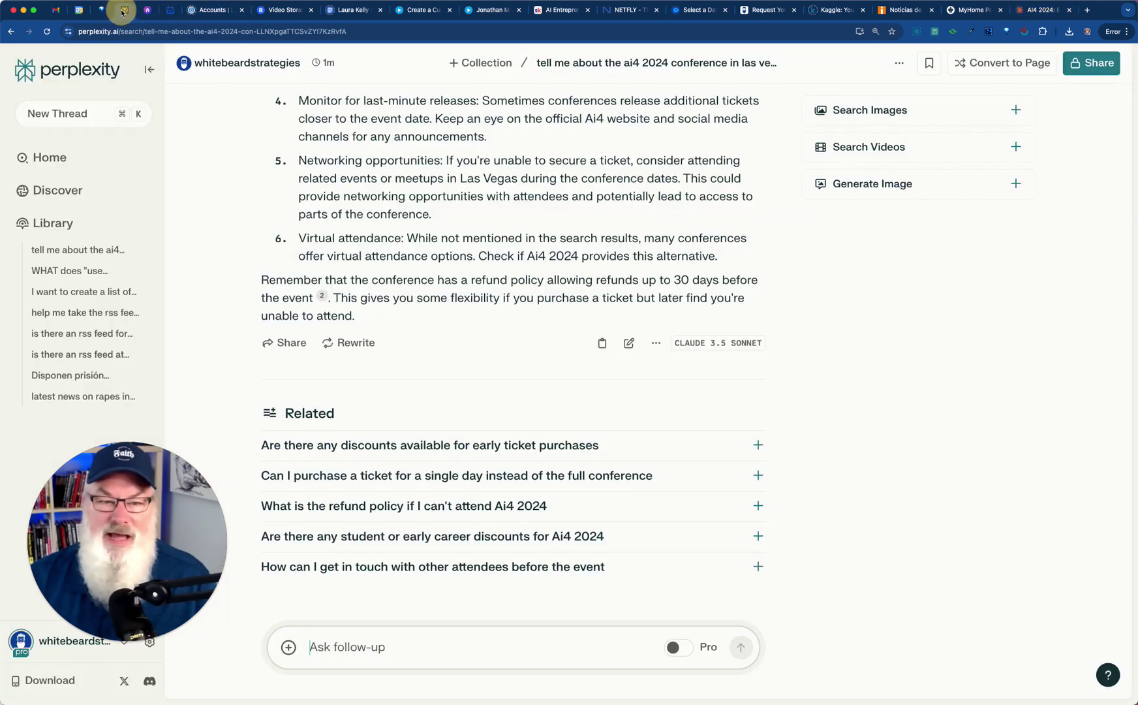